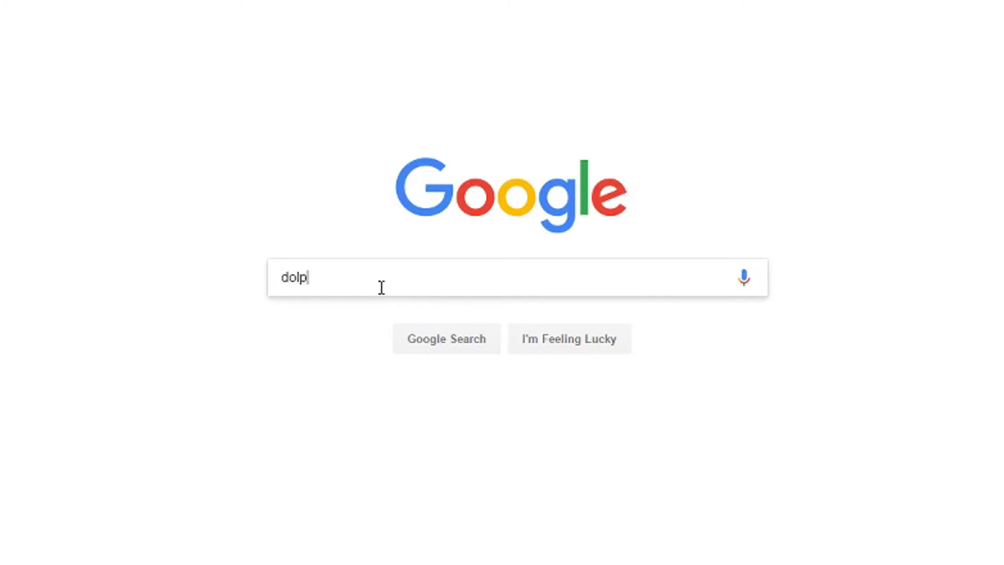
- Search Google for dolphin, open the official Dolphin Emulator site and download the Dolphin 5.0 Windows x64 installer
key(Return)
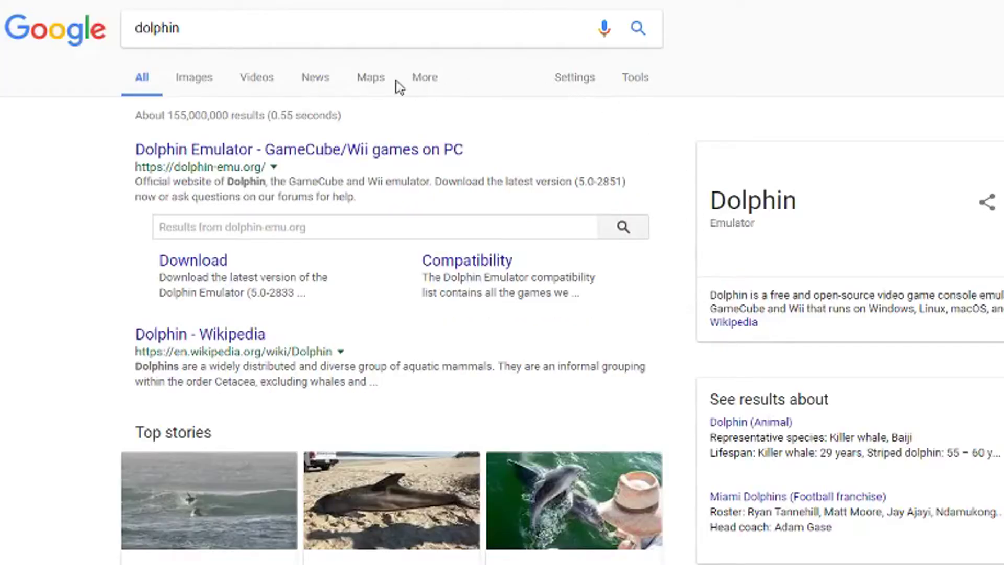
click(234, 150)
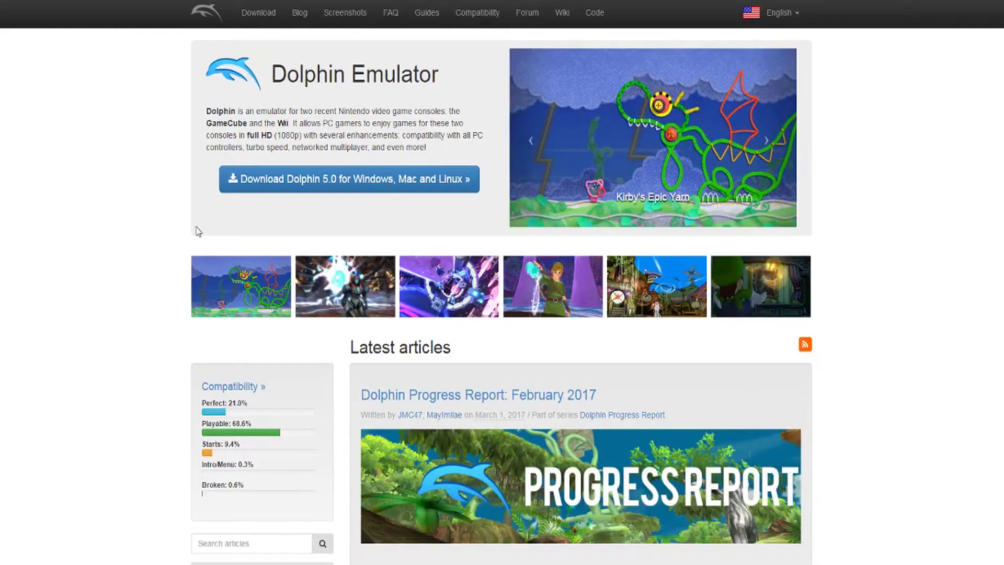
click(310, 180)
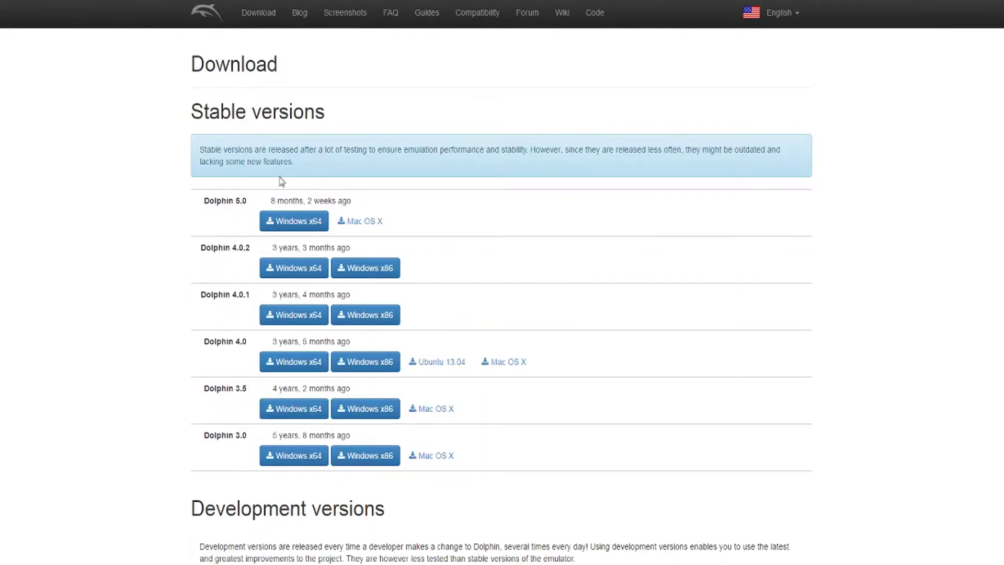
click(294, 221)
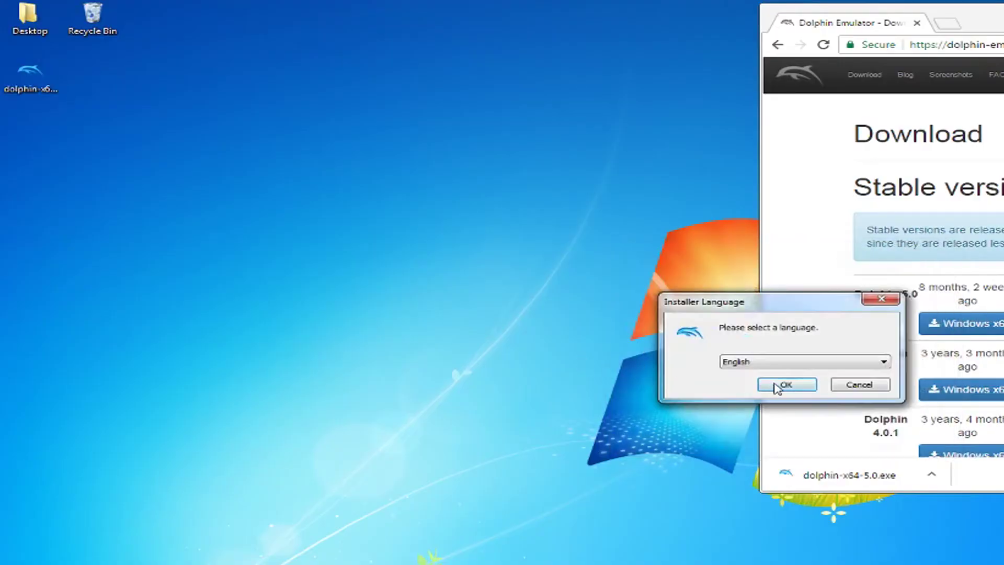
- Choose English as the installer language, accept the license agreement and keep the default components
click(774, 383)
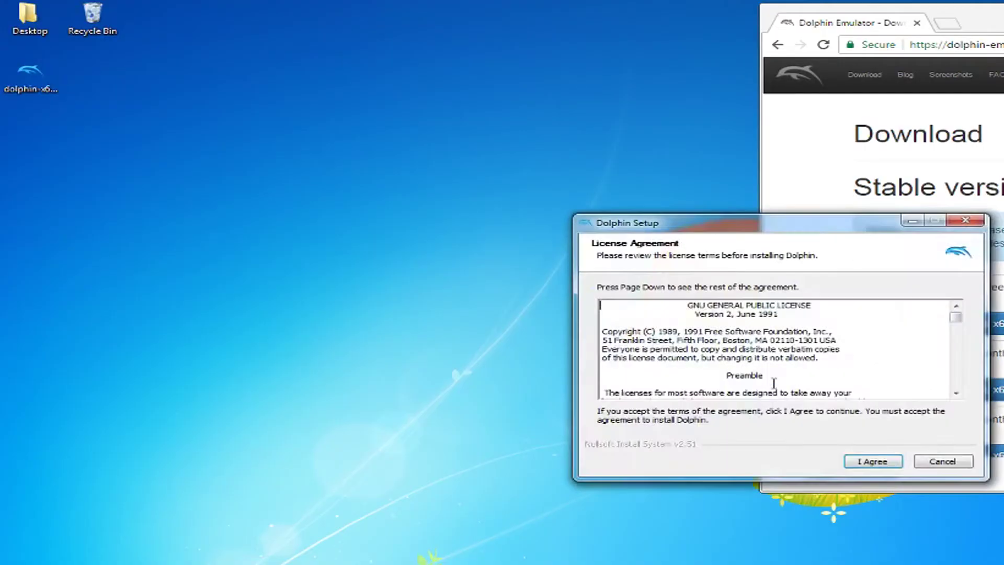
click(880, 461)
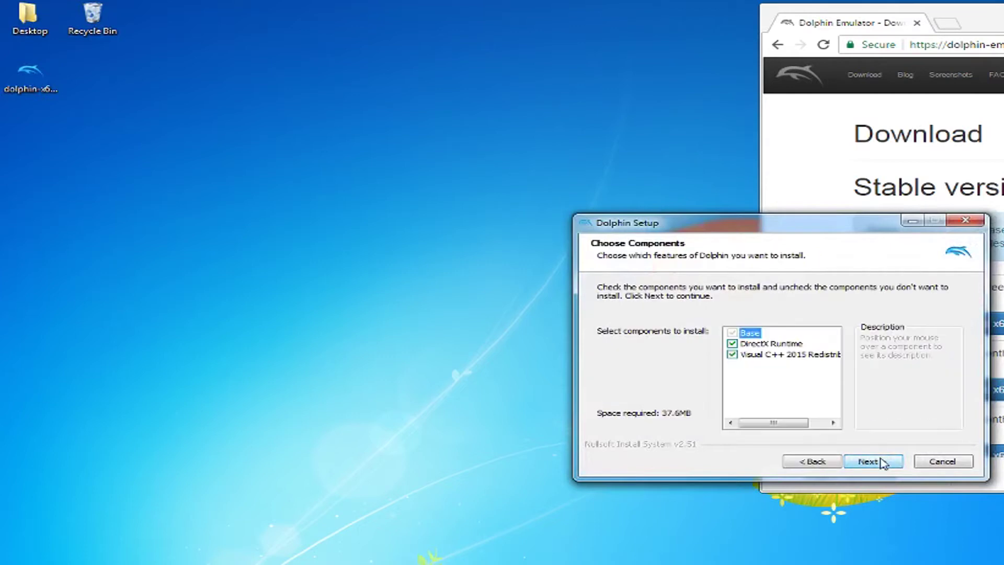
click(881, 462)
- Set the install location to a new folder named Dolphin inside the Emulators folder
click(913, 382)
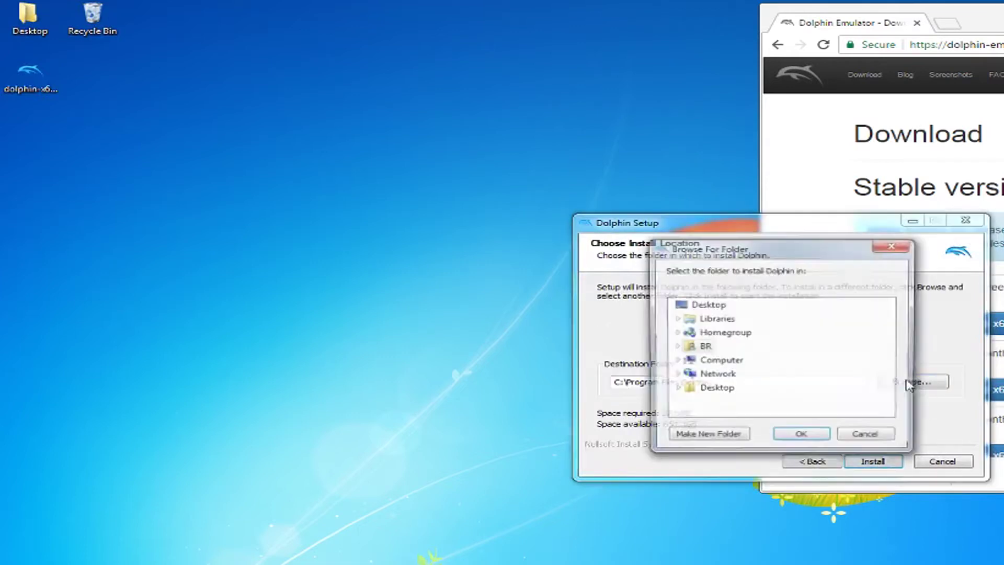
scroll(827, 332, down, 3)
click(727, 361)
click(706, 437)
text(Dolphin)
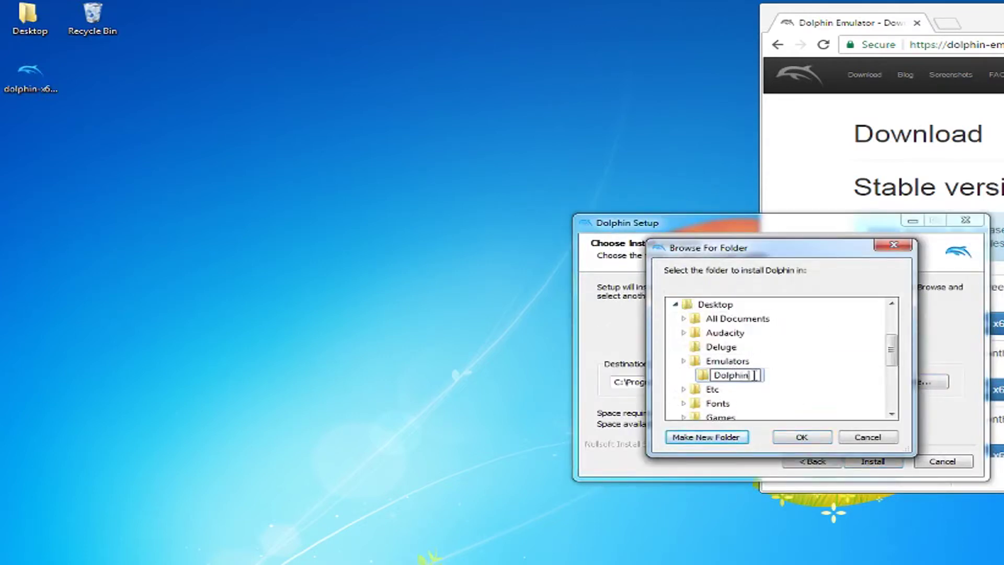
key(Return)
key(Return)
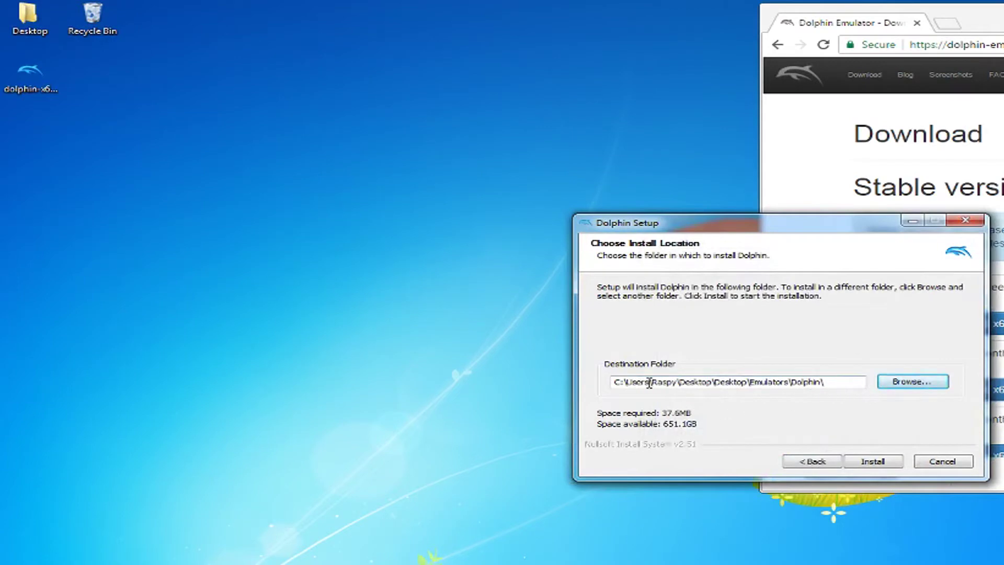
- Install Dolphin and finish the setup wizard
click(896, 470)
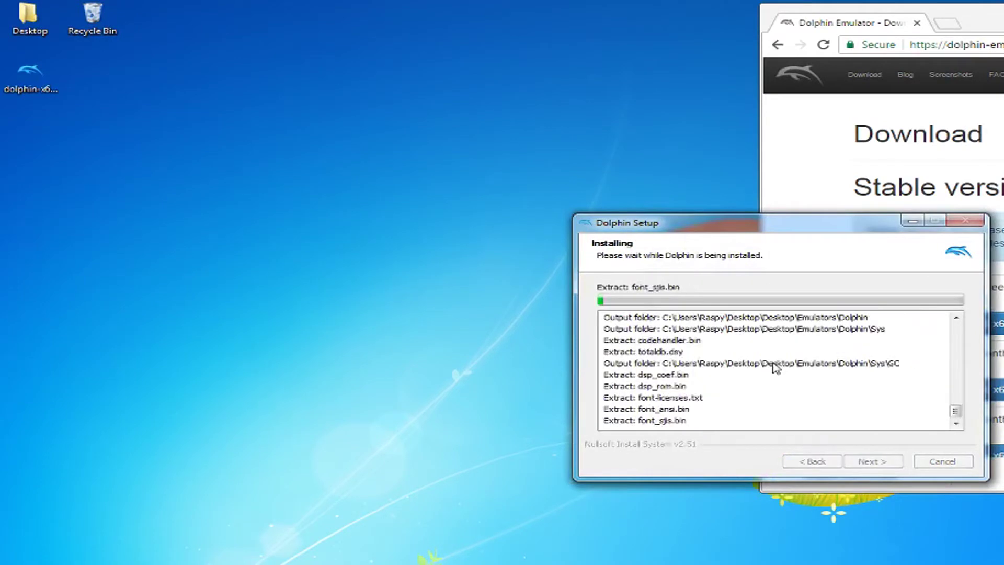
drag(817, 230, 551, 179)
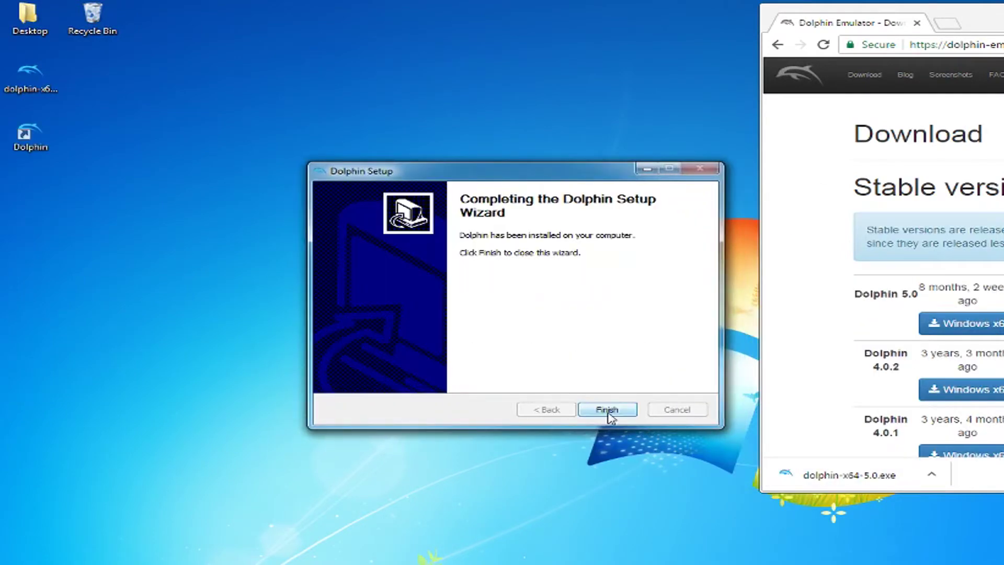
click(607, 409)
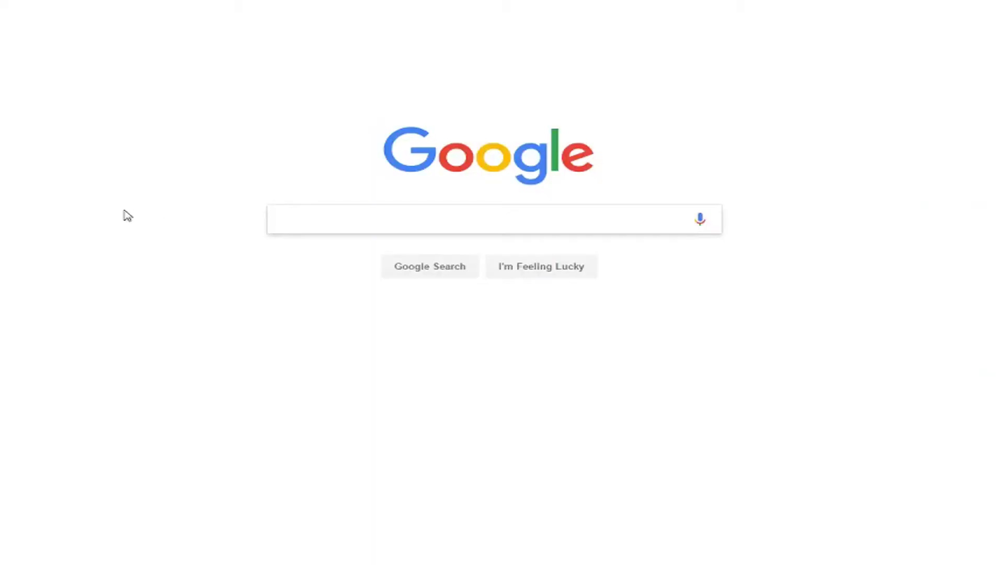
- Search Google for emuparadise, open the site and go to its GCN ISOs section
text(emupar)
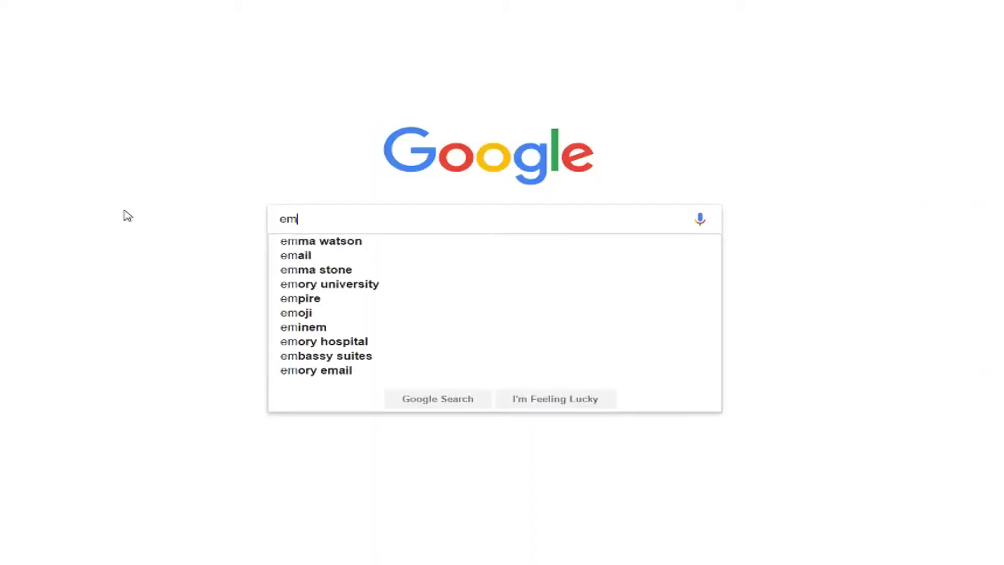
text(adise)
key(Return)
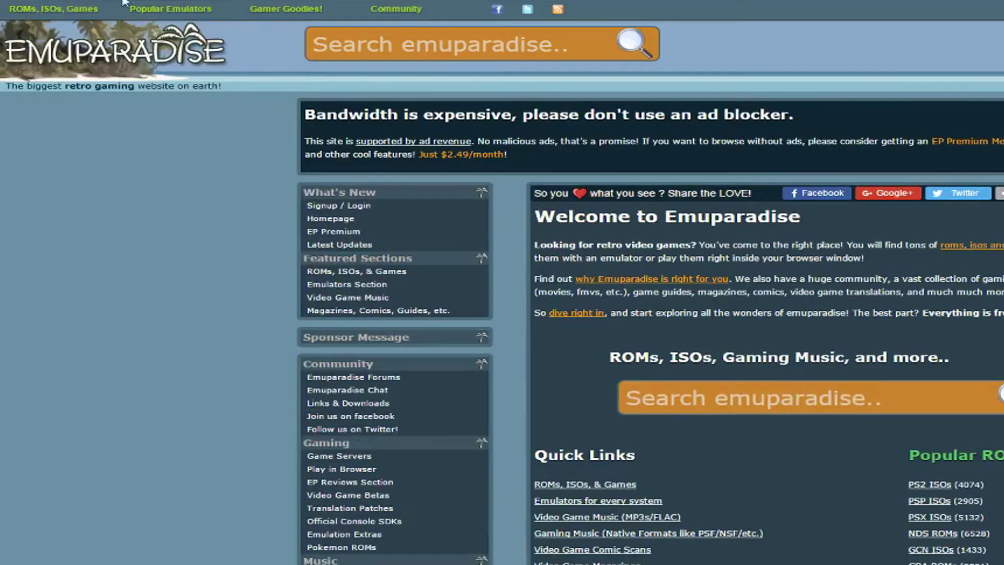
mouse_move(91, 24)
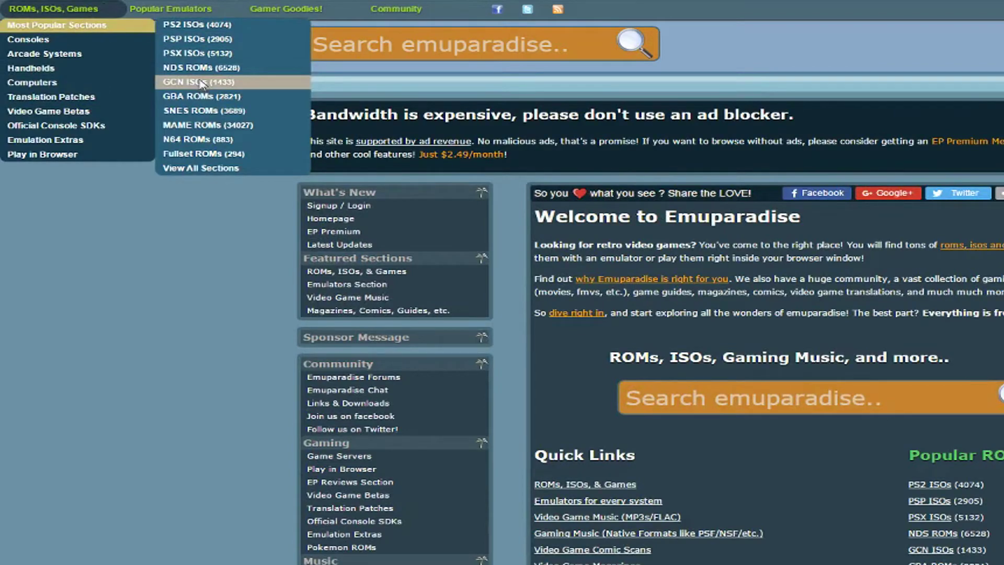
click(201, 84)
scroll(160, 230, down, 5)
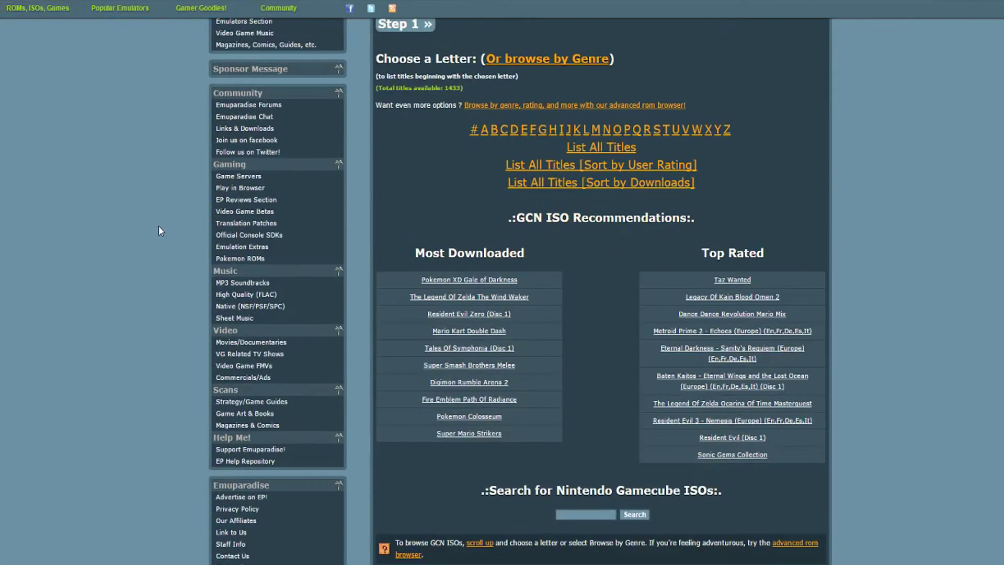
- Open the Super Smash Brothers Melee page from the most downloaded titles and follow its direct download link
click(478, 366)
scroll(571, 290, down, 3)
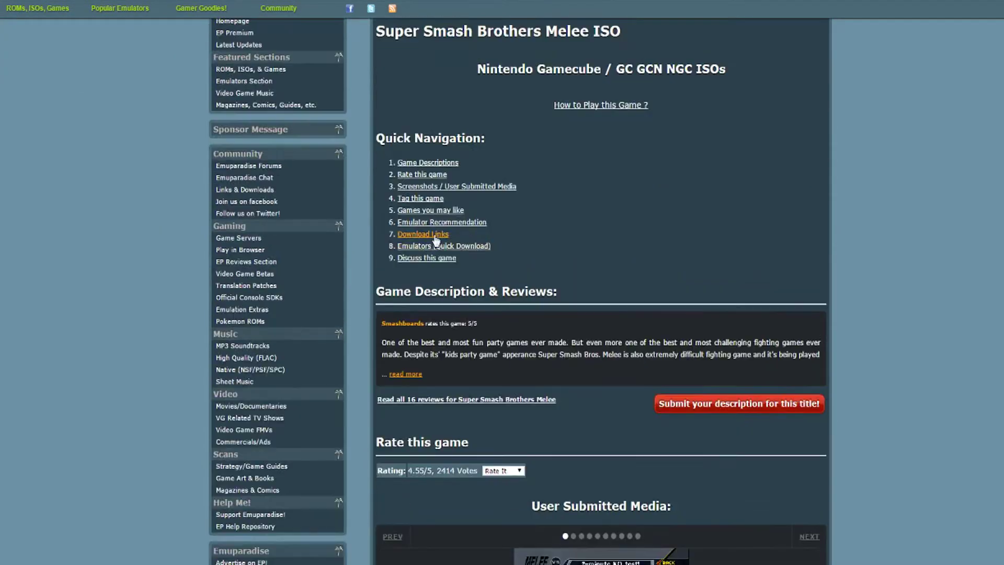
click(430, 235)
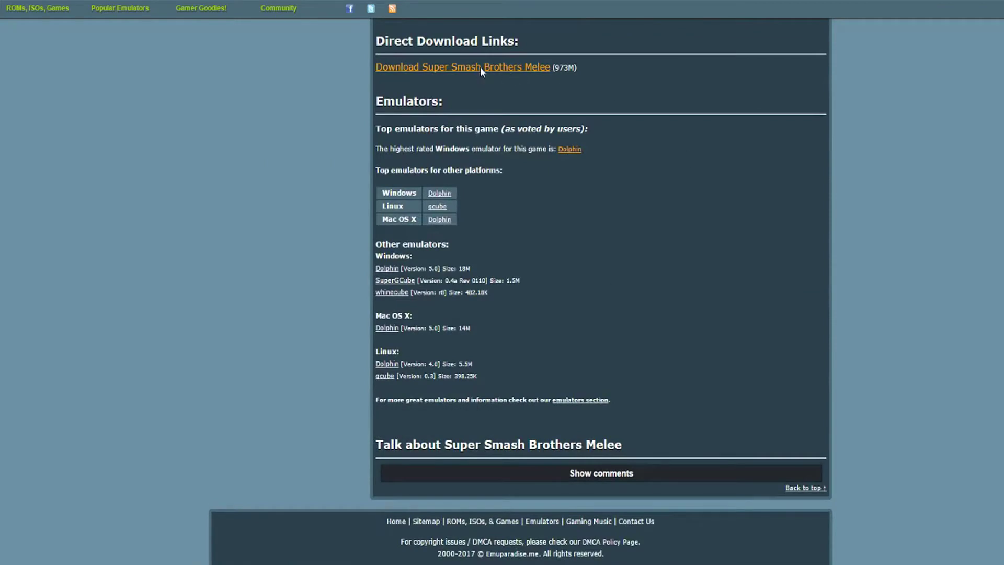
click(482, 65)
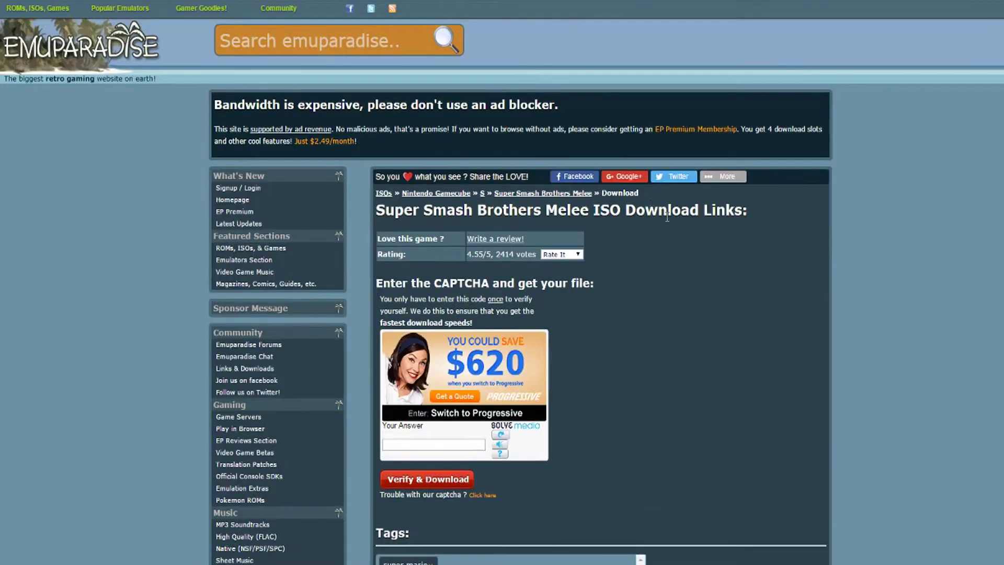
- Use the captcha trouble link in place of the code and download Super Smash Brothers Melee
scroll(668, 216, down, 1)
drag(500, 435, 378, 434)
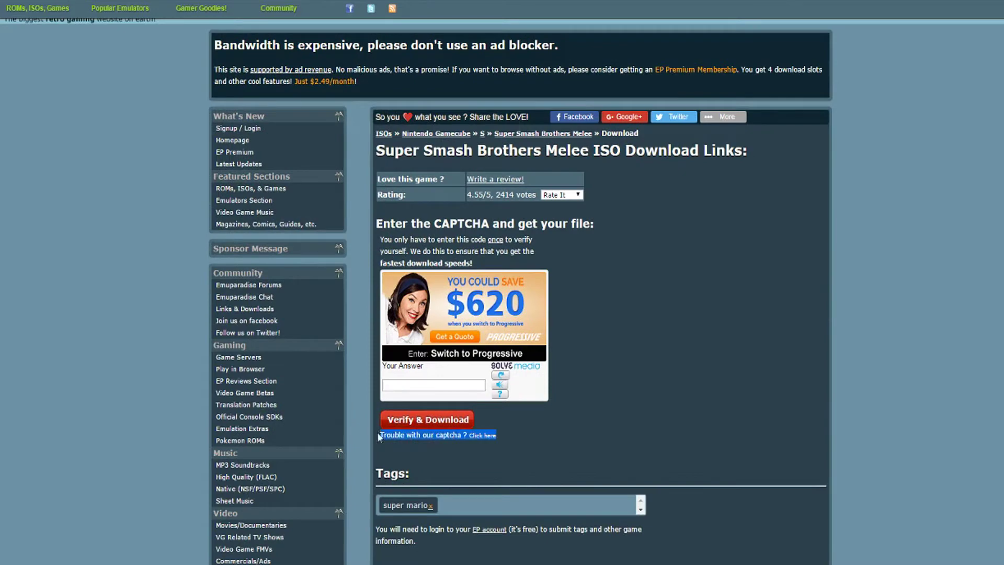
click(478, 437)
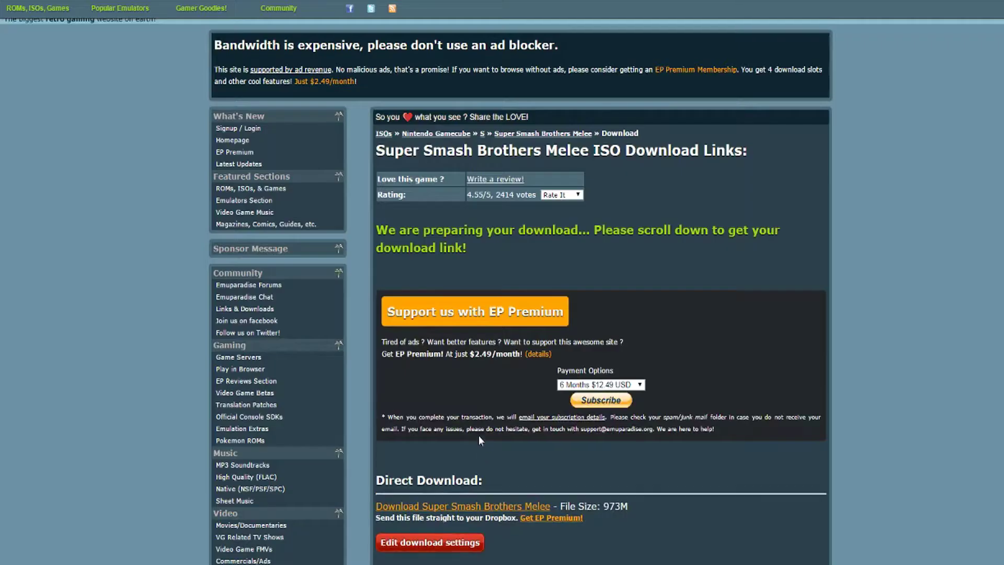
click(497, 506)
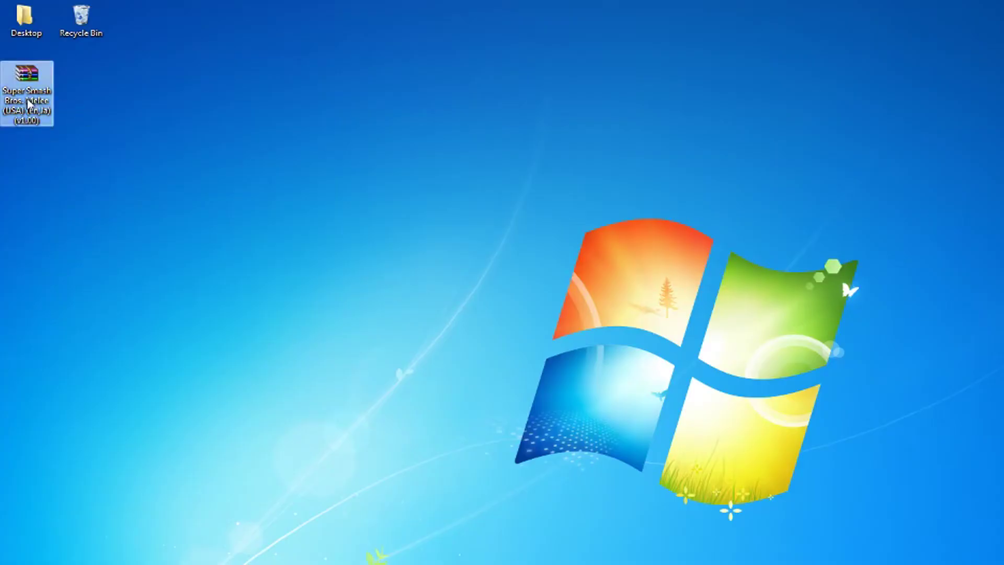
- Extract the Super Smash Bros. Melee archive to its own desktop folder and check the disc image inside
right_click(42, 84)
click(100, 146)
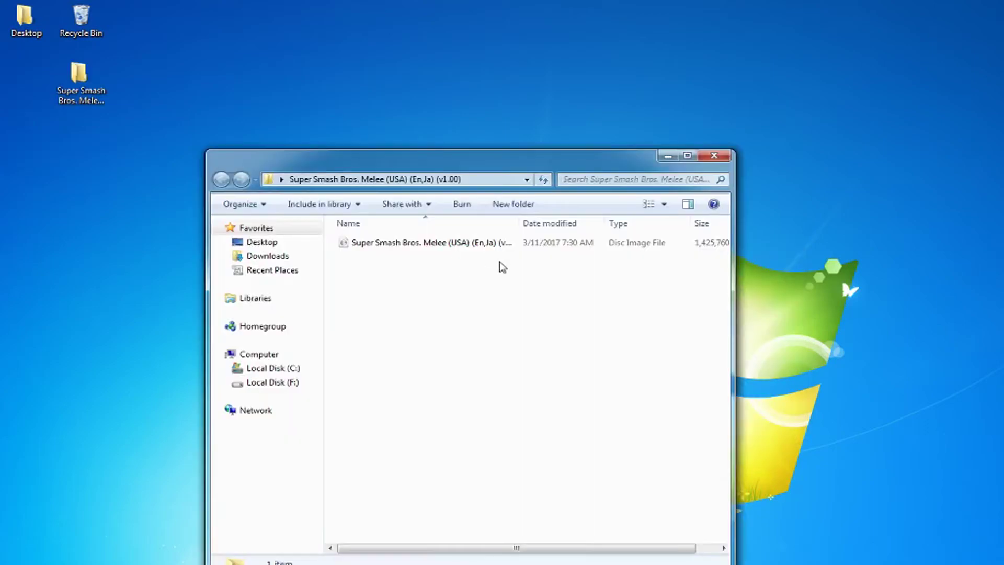
click(500, 244)
click(448, 289)
click(714, 155)
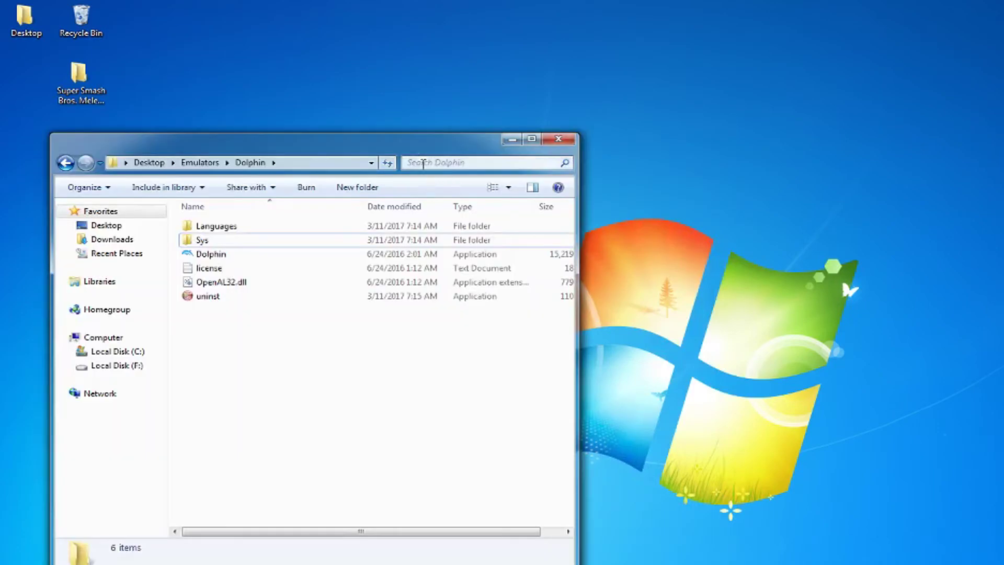
- Create a new folder named GC Games inside the Dolphin folder
drag(314, 137, 701, 152)
right_click(640, 358)
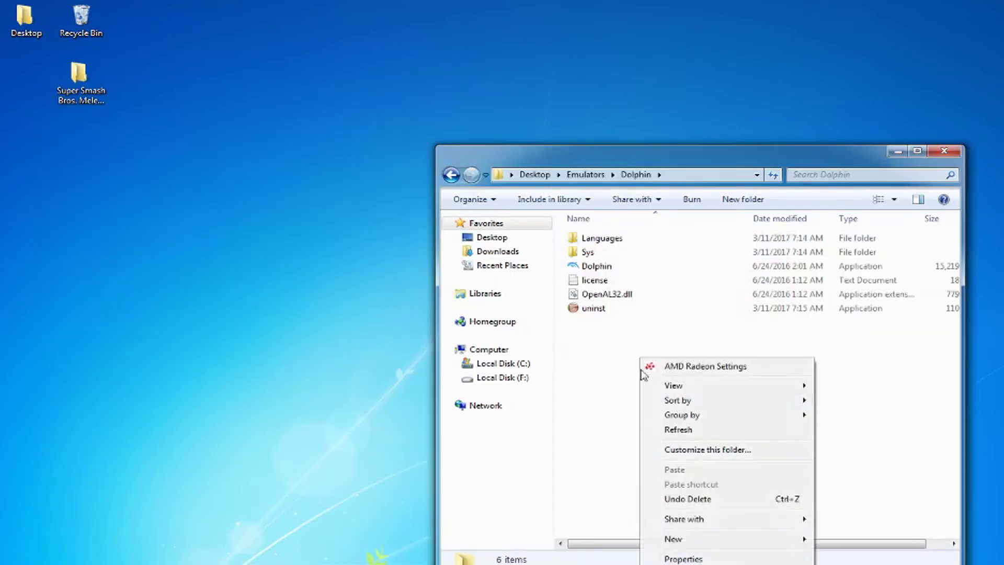
mouse_move(674, 542)
click(858, 538)
text(GC )
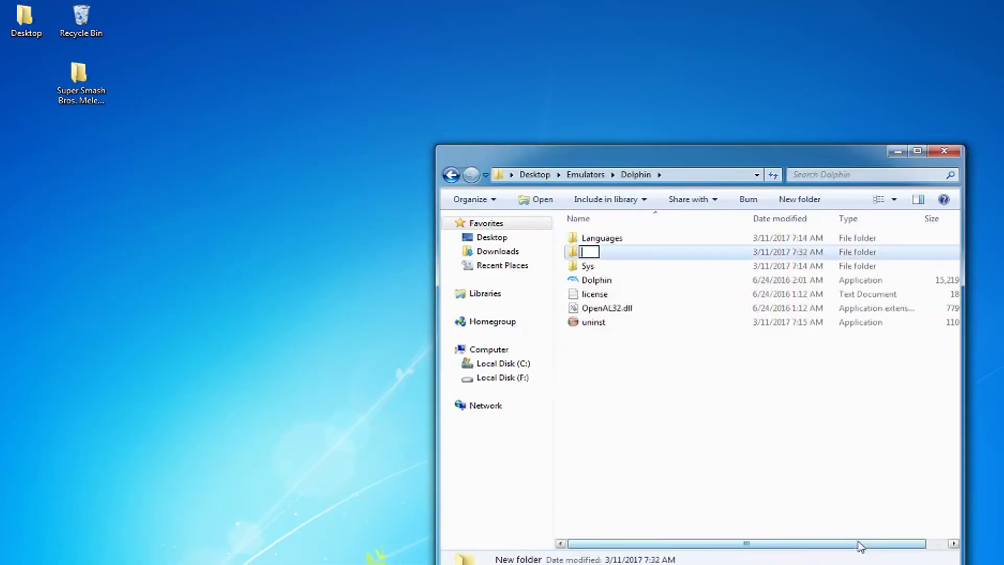
text(Games)
key(Return)
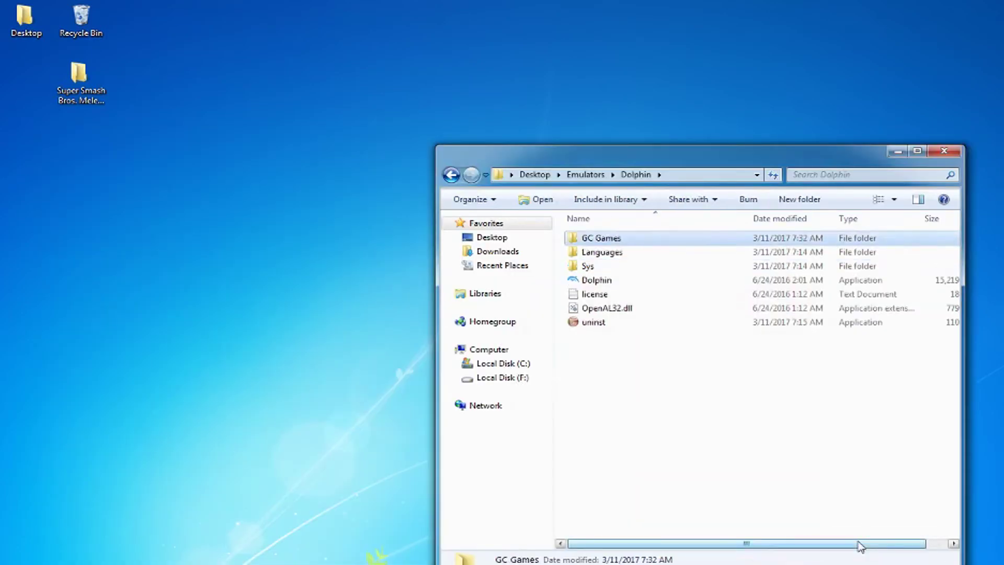
- Move the Super Smash Bros. Melee disc image from its extracted desktop folder into the GC Games folder
click(722, 432)
double_click(597, 239)
double_click(78, 78)
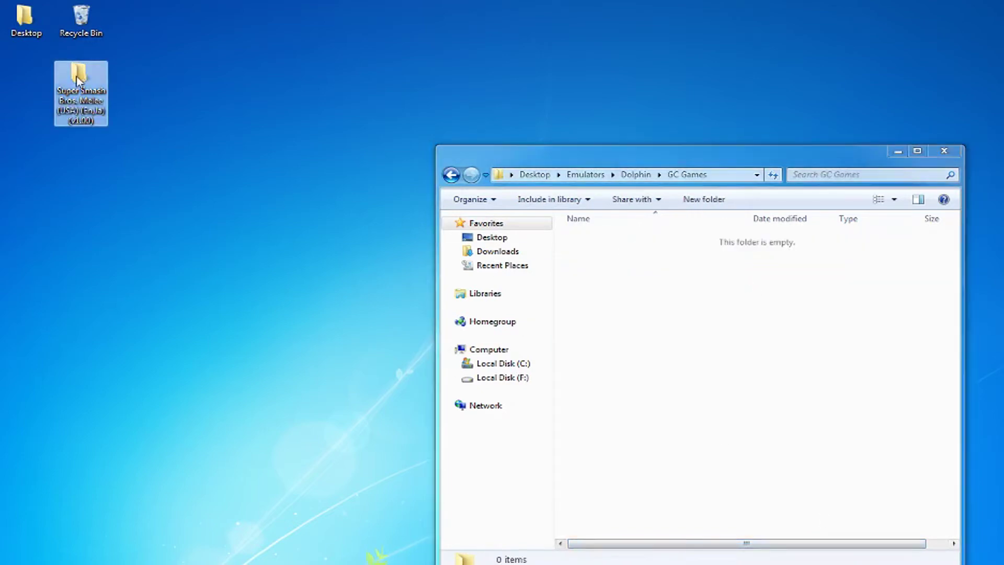
drag(732, 160, 247, 252)
drag(206, 338, 682, 345)
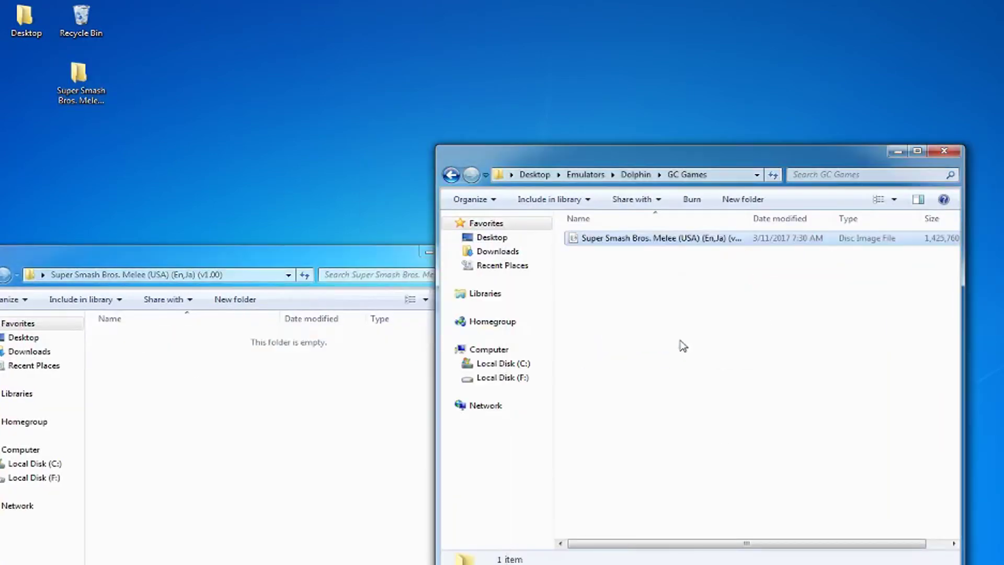
- Delete the emptied Super Smash Bros. Melee folder from the desktop
click(475, 251)
click(78, 90)
key(Delete)
key(Return)
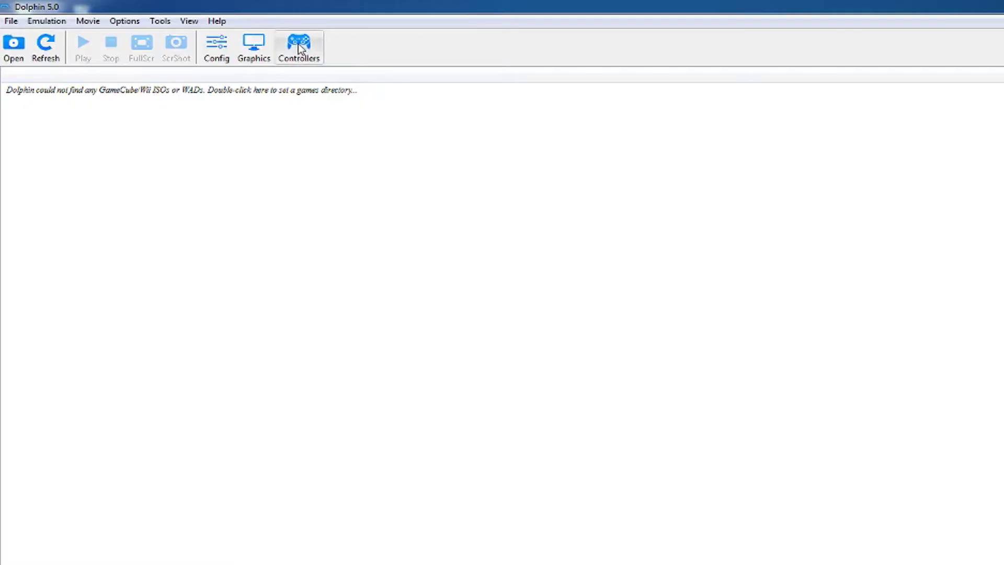
- Set GameCube controller port 1 to Standard Controller in Dolphin and open its button configuration
click(301, 50)
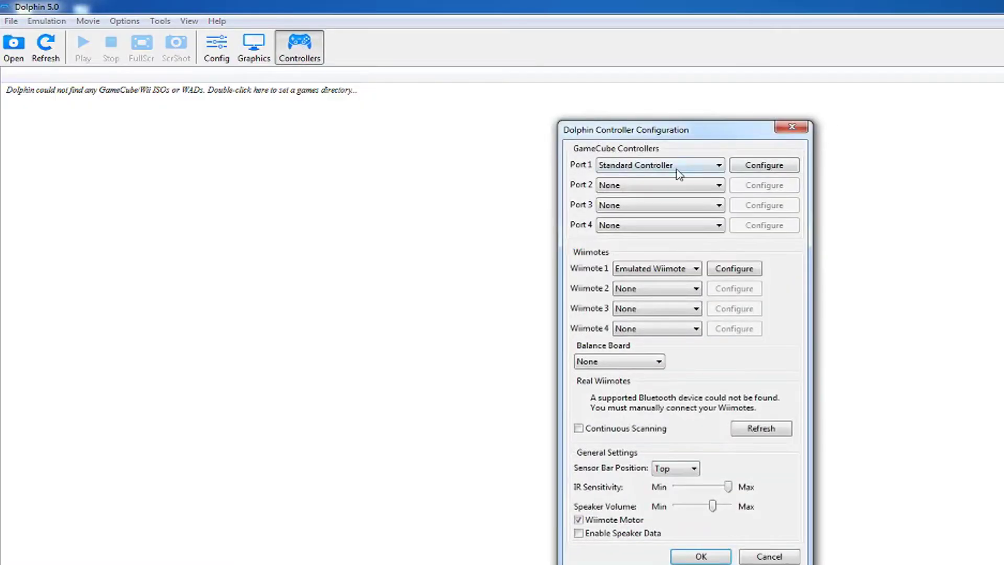
drag(719, 140, 622, 174)
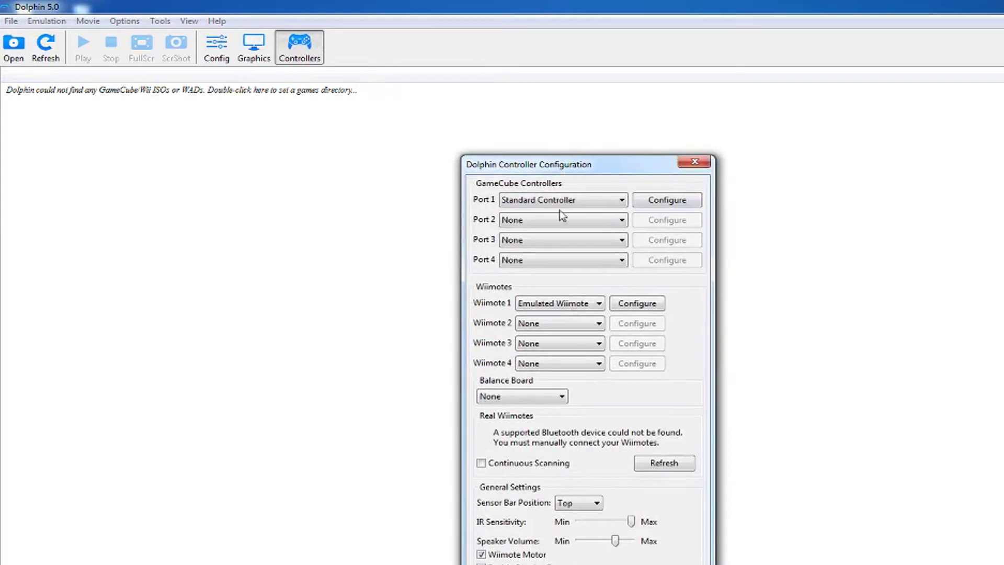
click(602, 200)
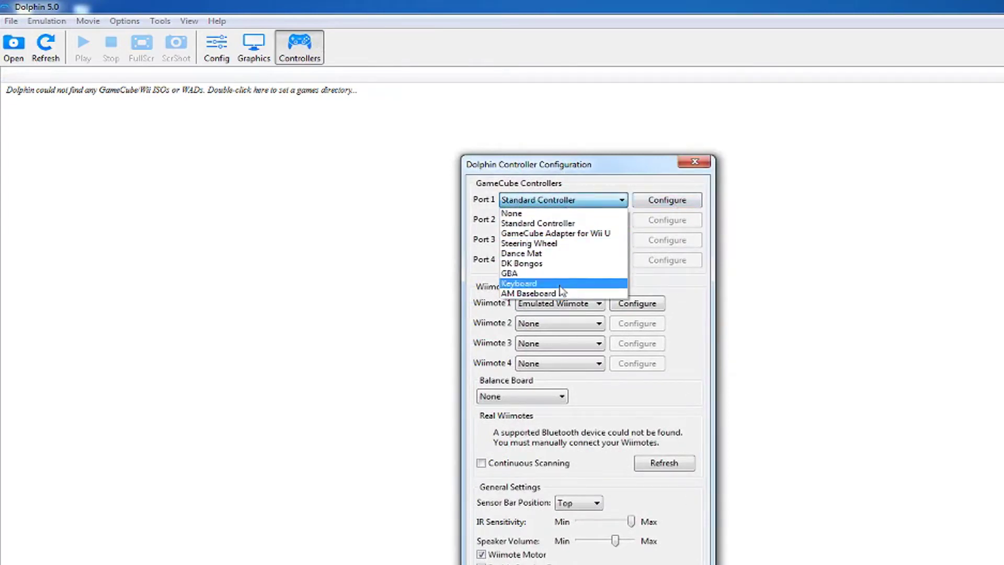
click(562, 228)
click(667, 199)
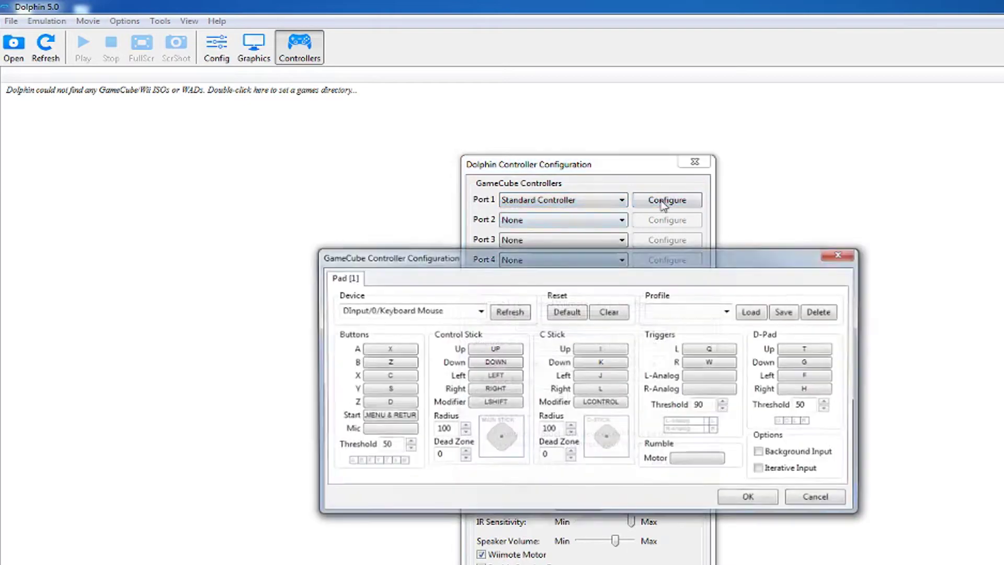
drag(501, 262, 484, 197)
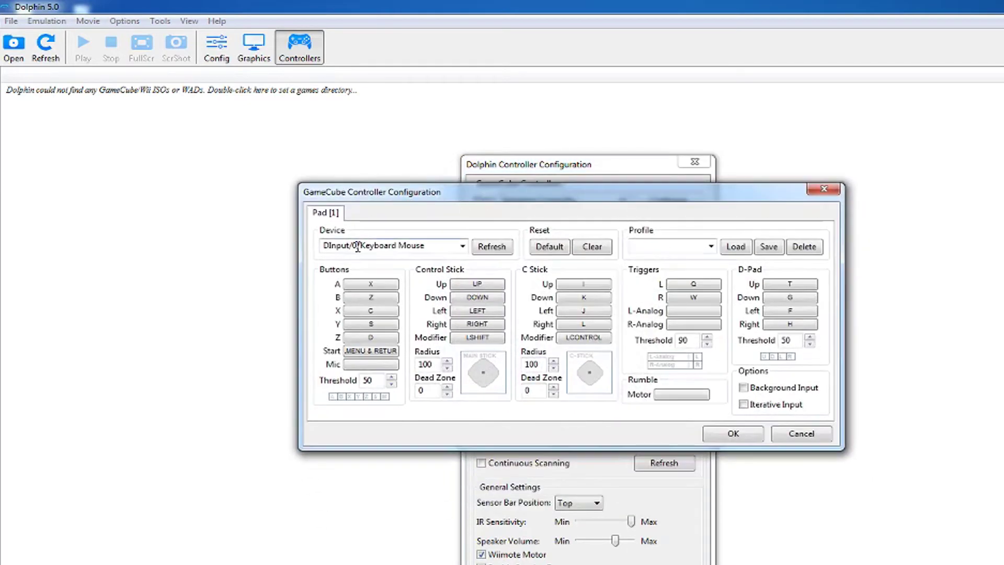
- Select XInput/0/Gamepad as the input device for GameCube pad 1
click(454, 250)
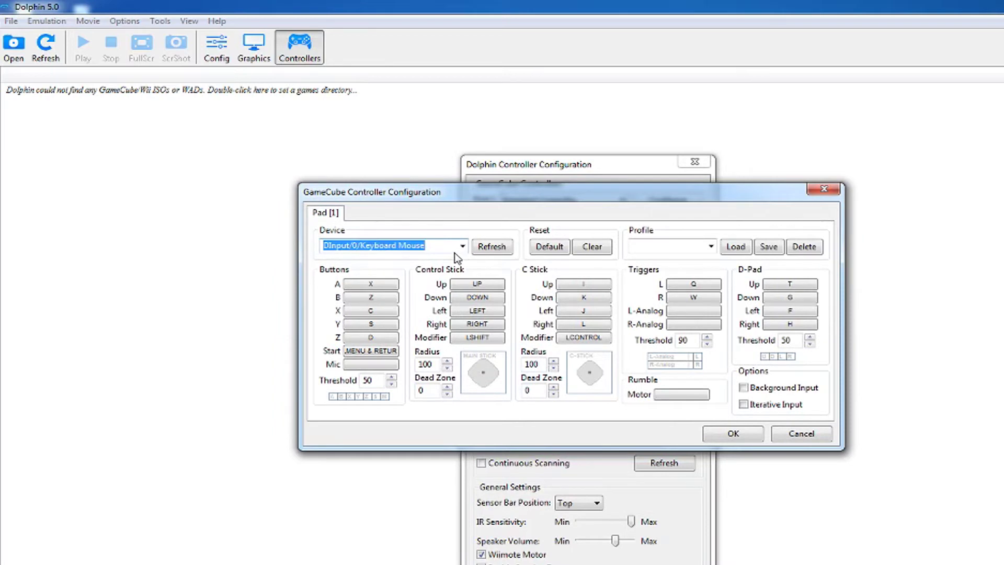
click(463, 246)
click(419, 265)
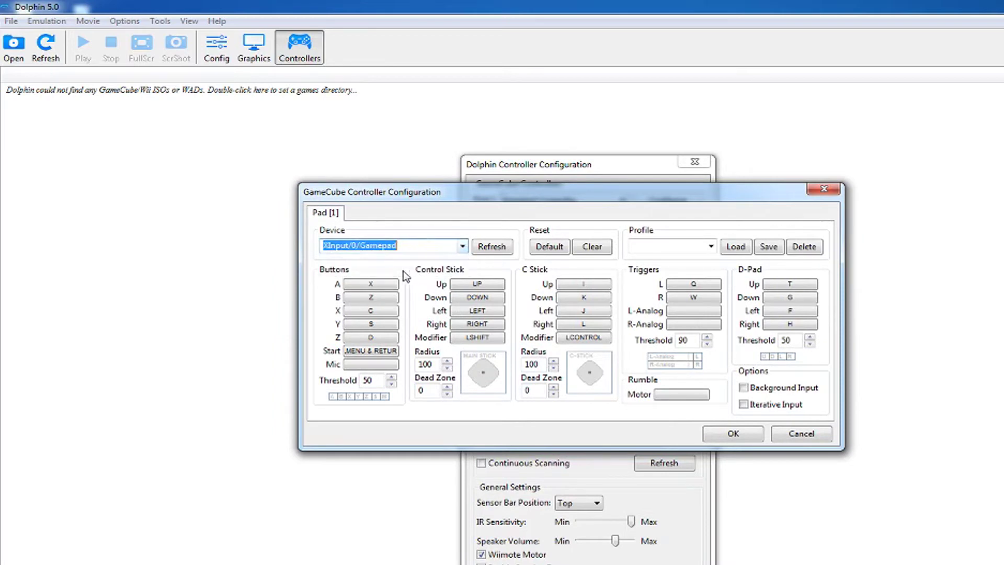
- Map A, B, X and Y to the matching gamepad buttons, Z to Shoulder R and Start to Start
click(366, 284)
click(366, 297)
click(366, 311)
click(366, 324)
click(366, 337)
click(365, 351)
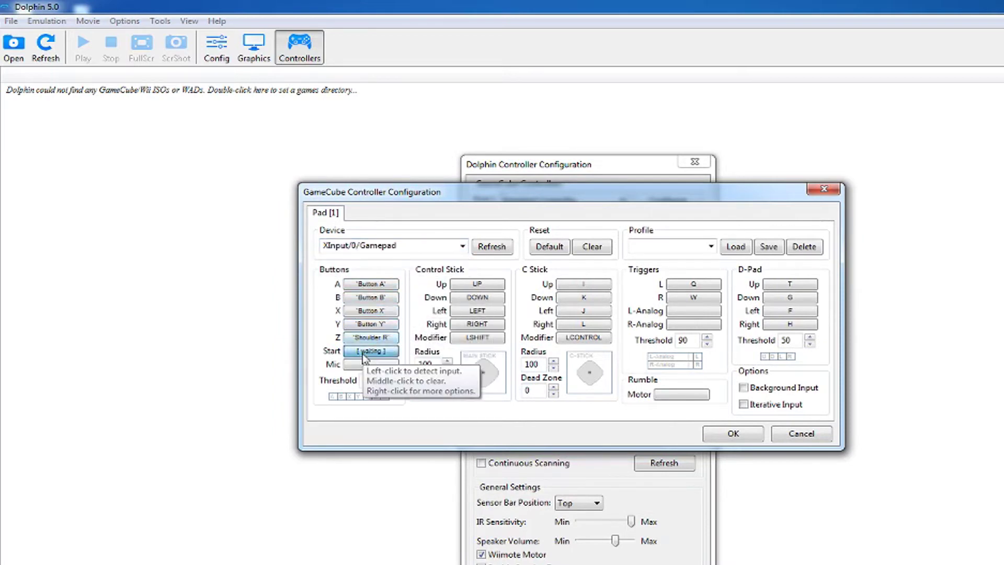
- Map the Control Stick directions to the gamepad's left stick and the C Stick directions to its right stick
click(476, 284)
click(476, 297)
click(476, 311)
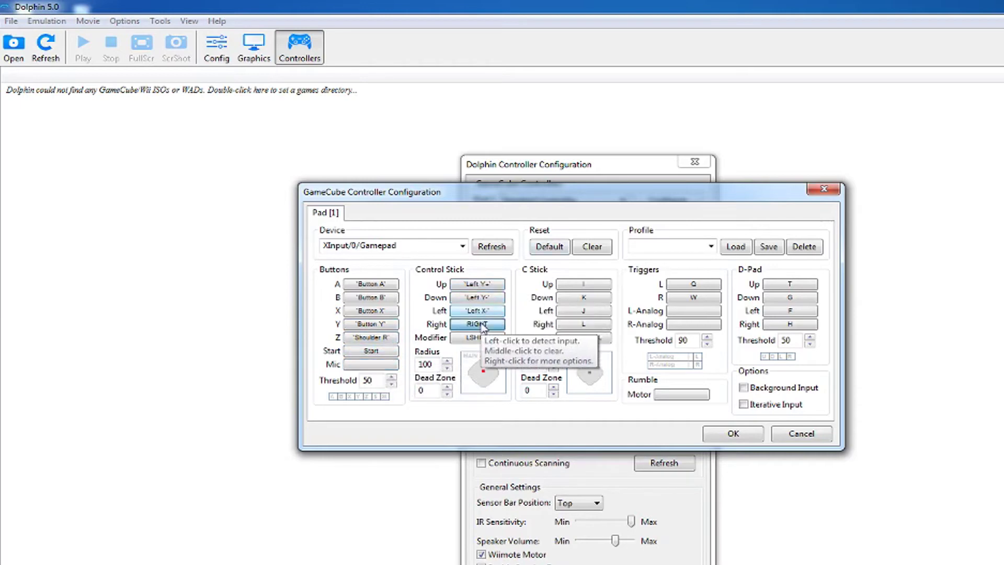
click(477, 324)
click(584, 284)
click(584, 297)
click(583, 311)
click(584, 324)
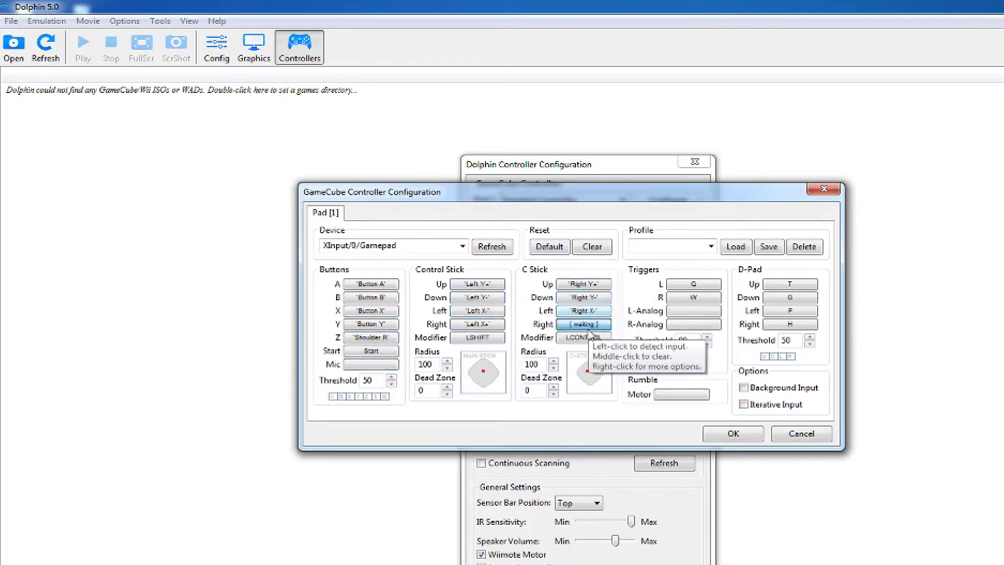
- Map L and R to Trigger L and Trigger R, L-Analog and R-Analog to Thumb L and Thumb R, and the D-Pad directions to the gamepad's pad
click(694, 284)
click(694, 298)
click(693, 311)
click(693, 324)
click(790, 284)
click(790, 297)
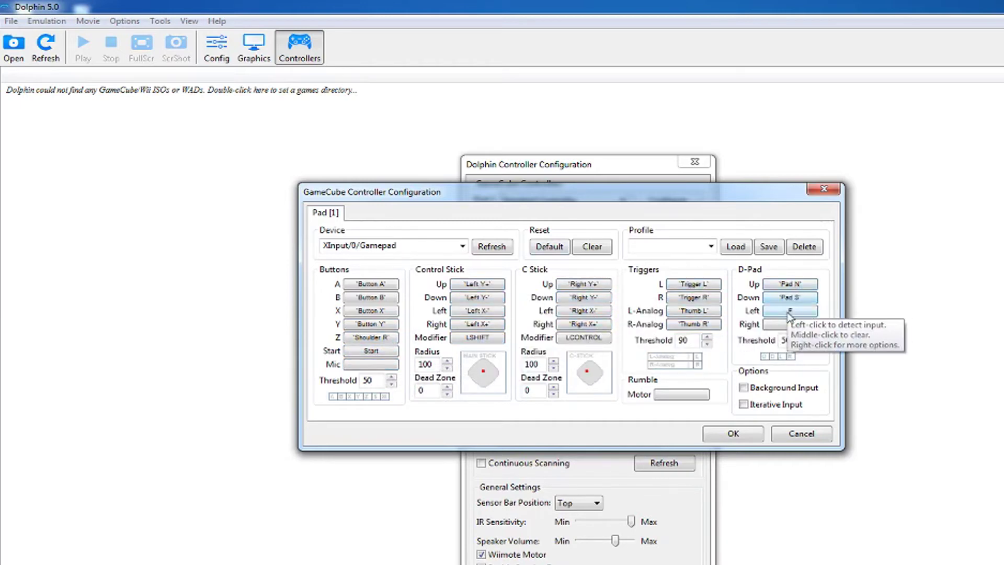
click(789, 324)
- Save the controller mapping as a profile named X360
click(670, 246)
text(X)
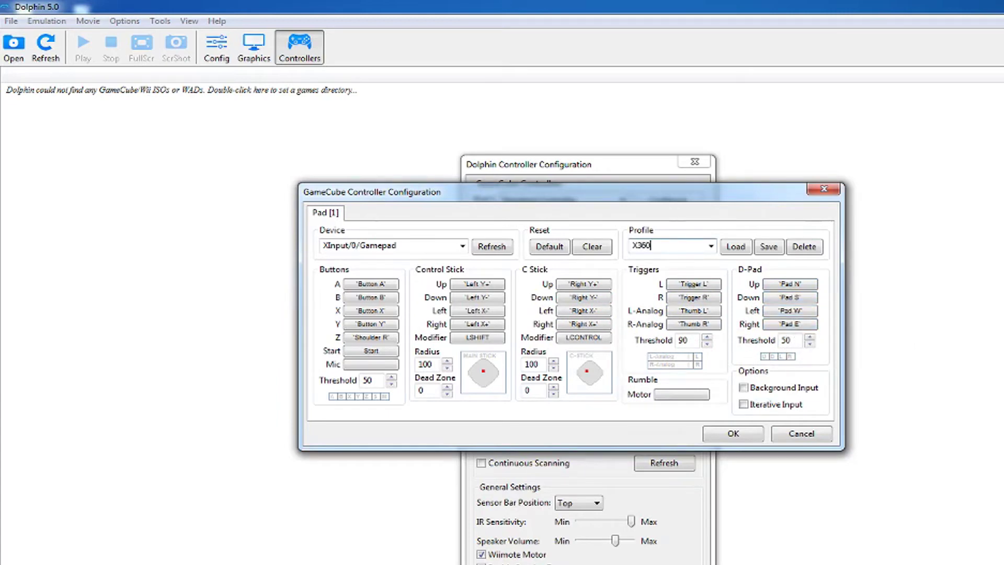
text(360)
click(769, 246)
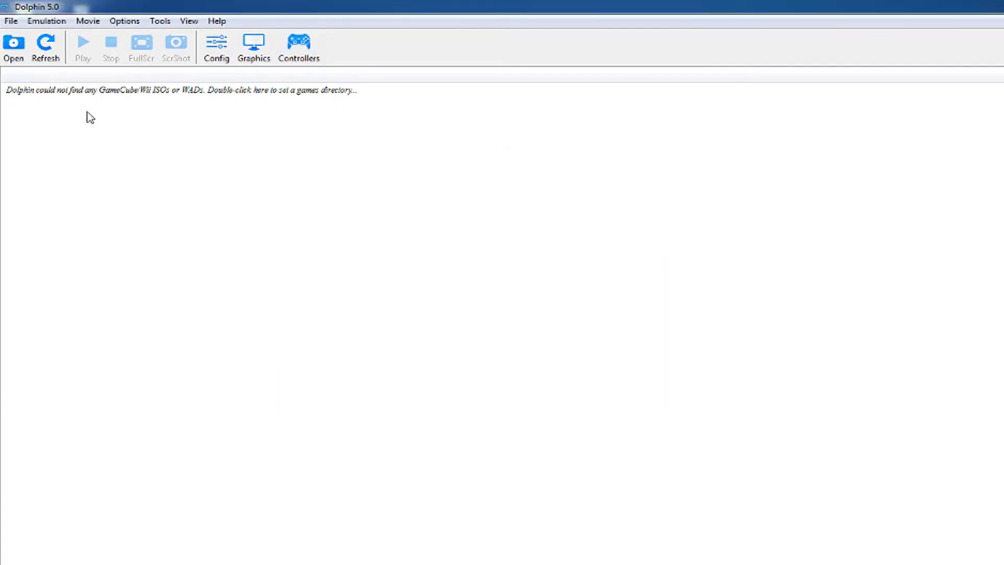
- Add the GC Games folder, stored under the desktop's Emulators folder, as the games directory
double_click(248, 97)
click(58, 120)
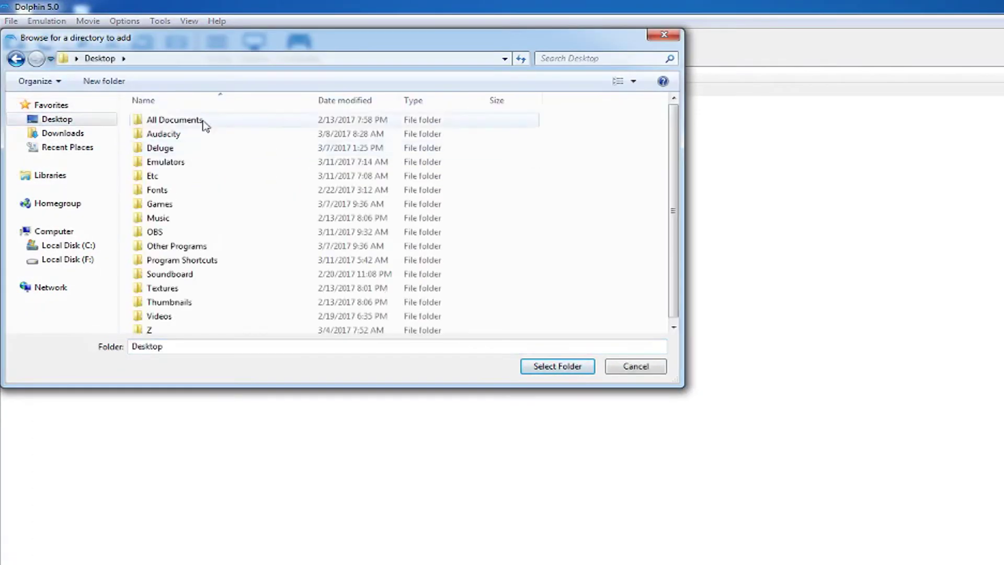
double_click(165, 161)
double_click(162, 120)
click(162, 121)
click(571, 366)
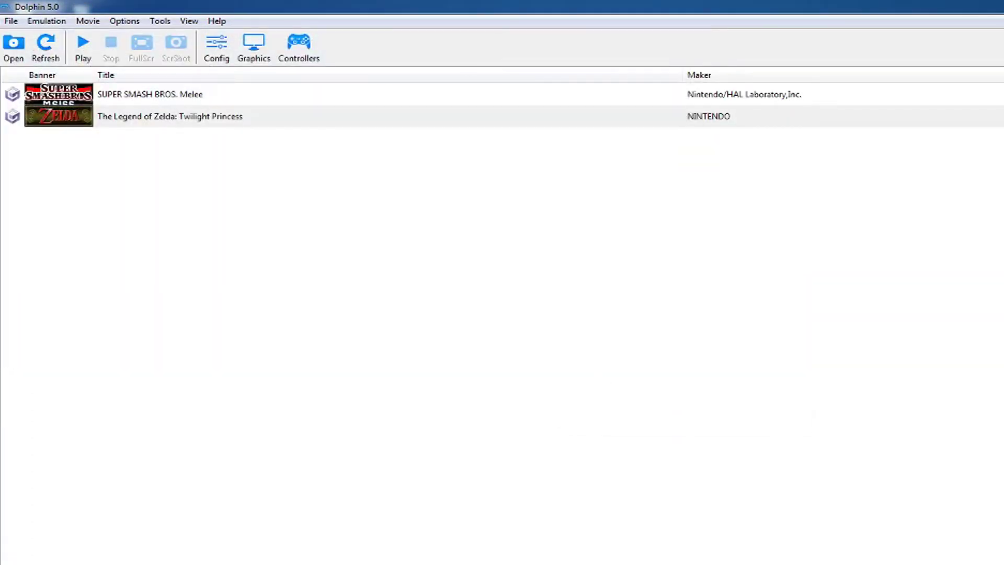
- Enable cheats in Dolphin's general configuration
click(231, 116)
click(217, 47)
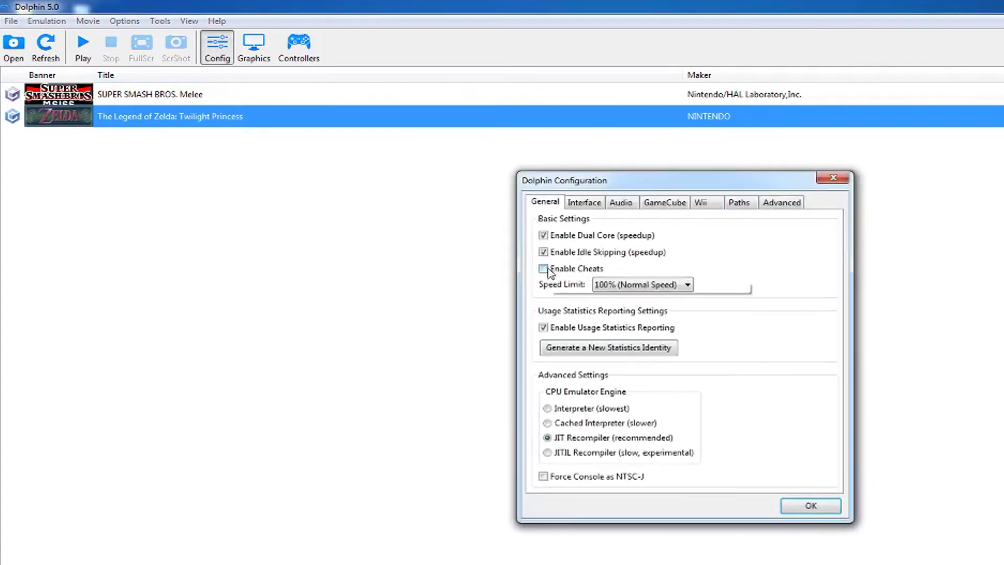
click(544, 269)
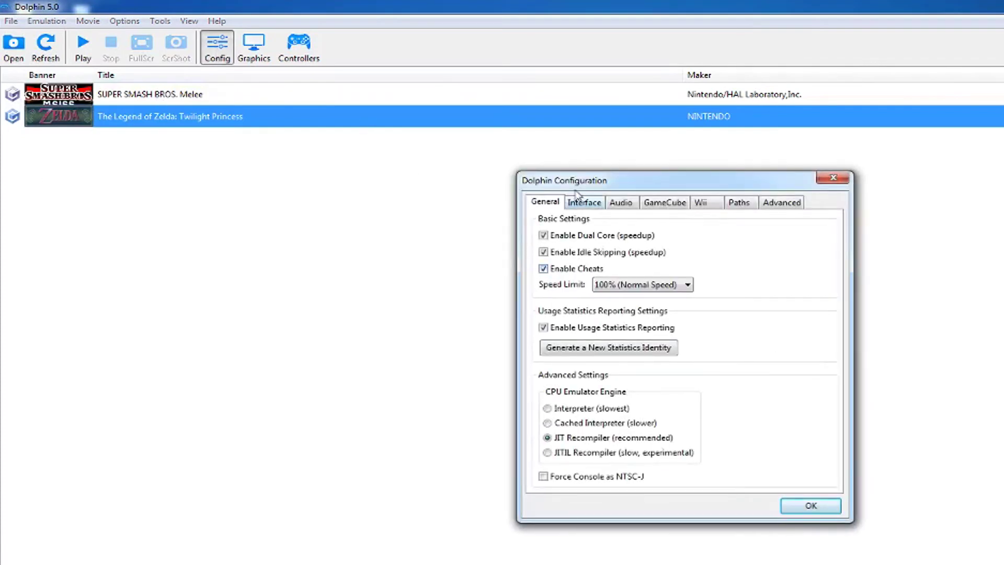
- Review the interface, audio, GameCube, Wii and advanced settings, including the theme and Slot A device choices, and close the configuration
click(586, 204)
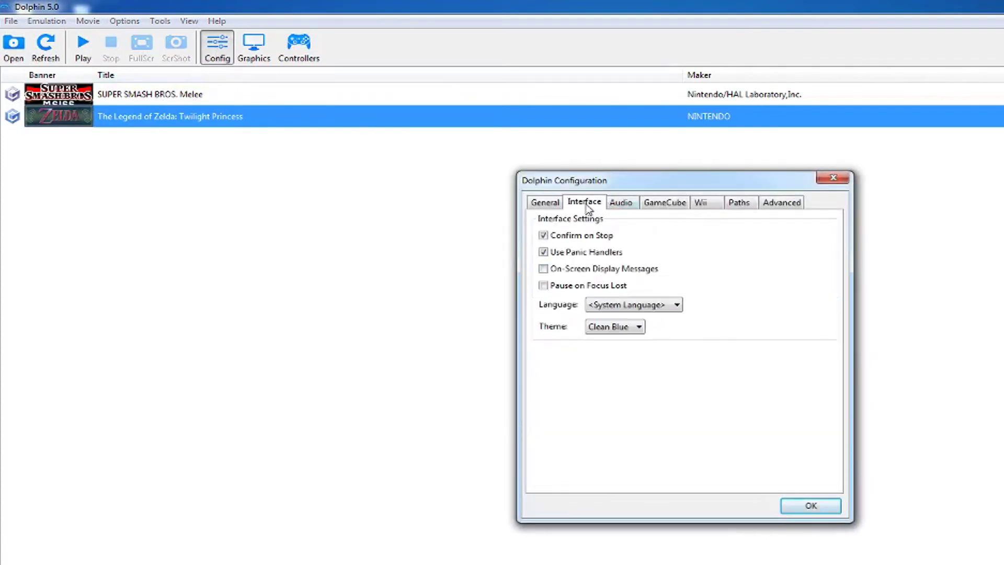
click(619, 328)
click(619, 328)
click(623, 203)
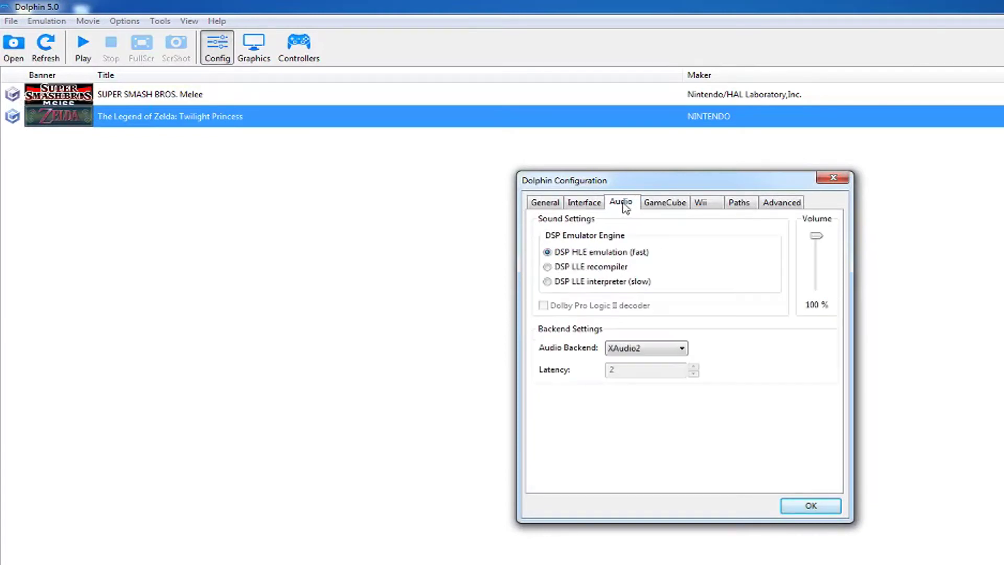
click(664, 204)
click(641, 314)
click(641, 314)
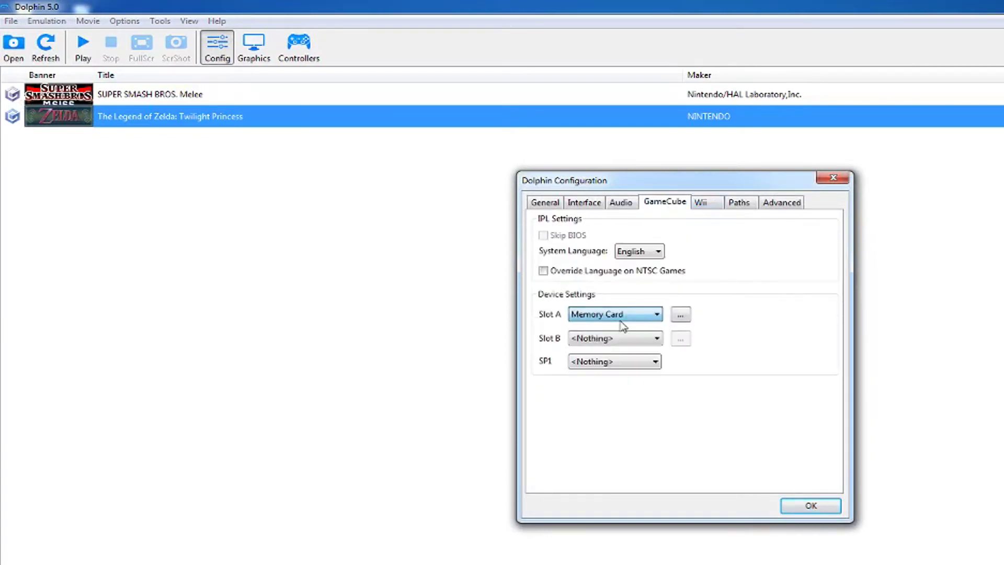
click(641, 313)
click(597, 347)
click(722, 205)
click(778, 205)
click(810, 506)
- Set the graphics backend to Direct3D 11
click(254, 46)
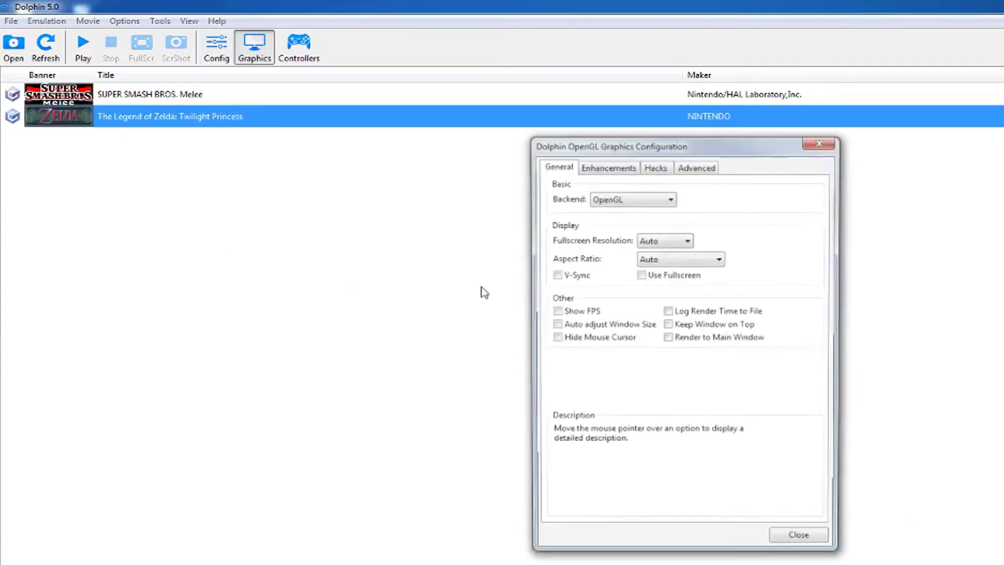
drag(616, 147, 463, 190)
click(460, 240)
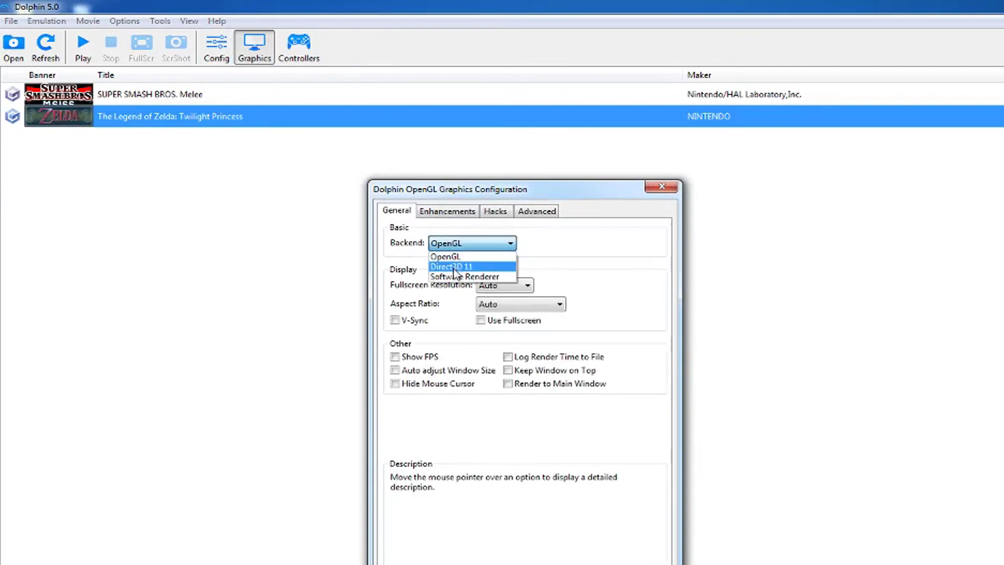
click(455, 264)
- Set the aspect ratio to Stretch to Window and enable Render to Main Window
click(680, 288)
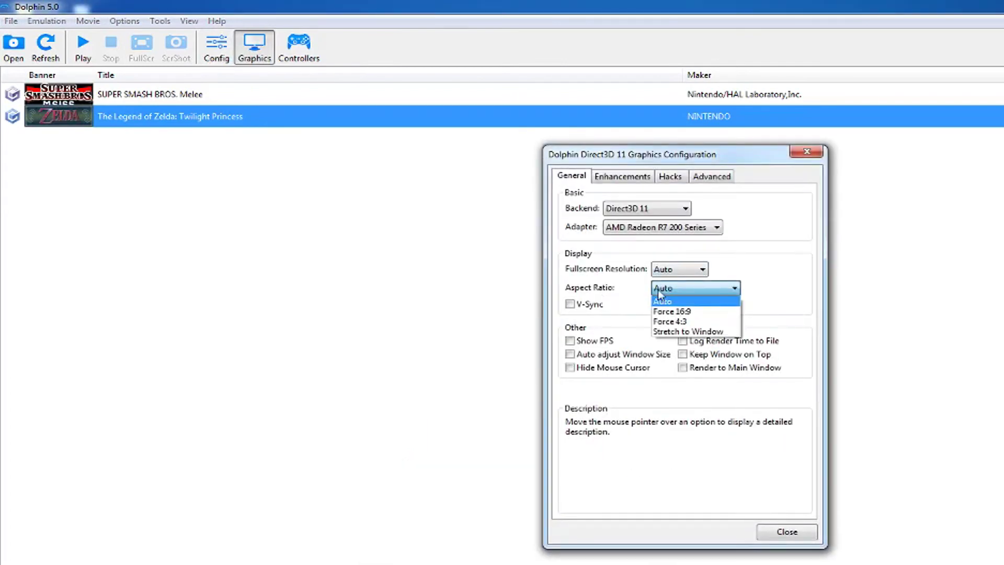
click(678, 332)
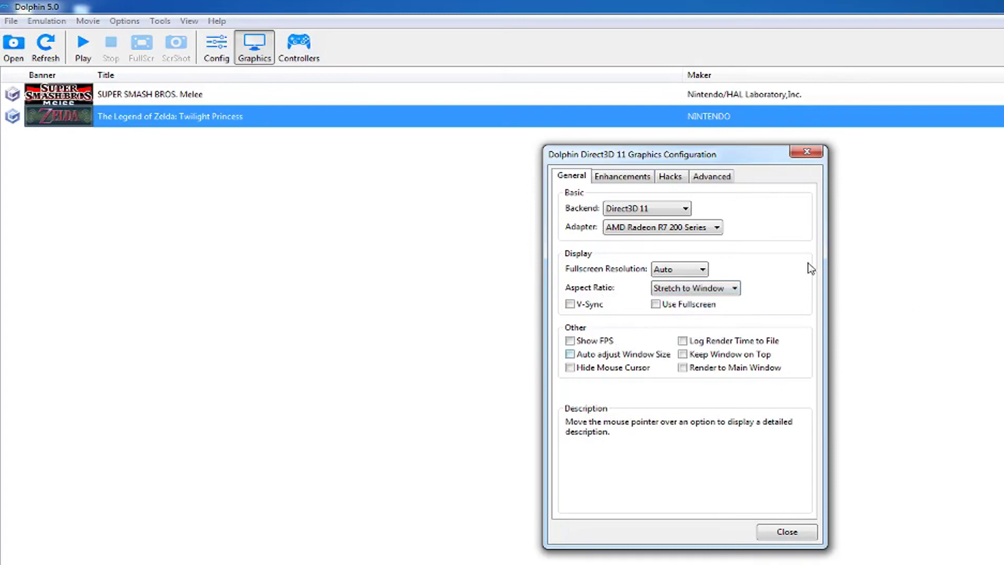
click(701, 367)
- Set the internal resolution in the graphics enhancements to 3x Native (1920x1584) for 1080p
click(627, 178)
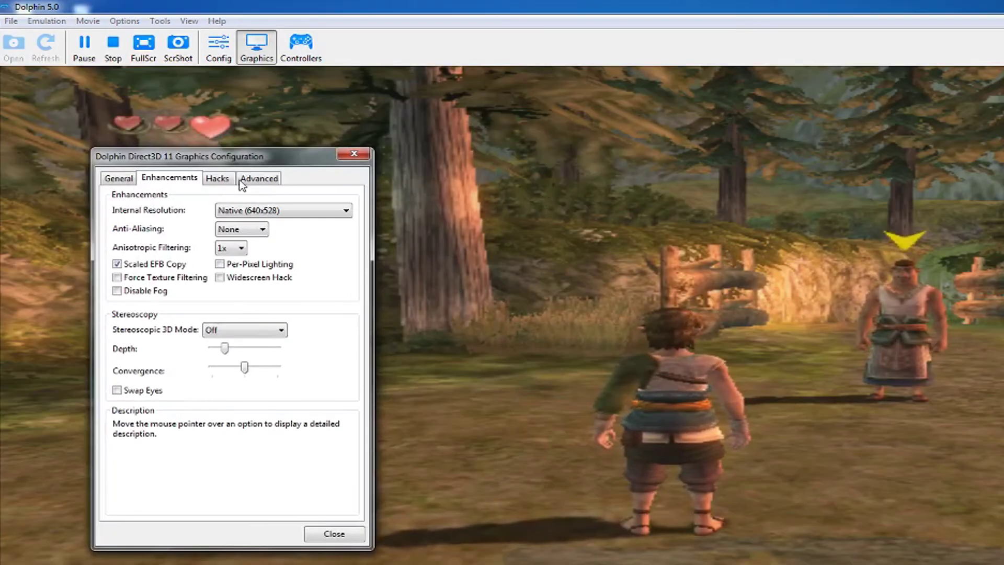
click(246, 210)
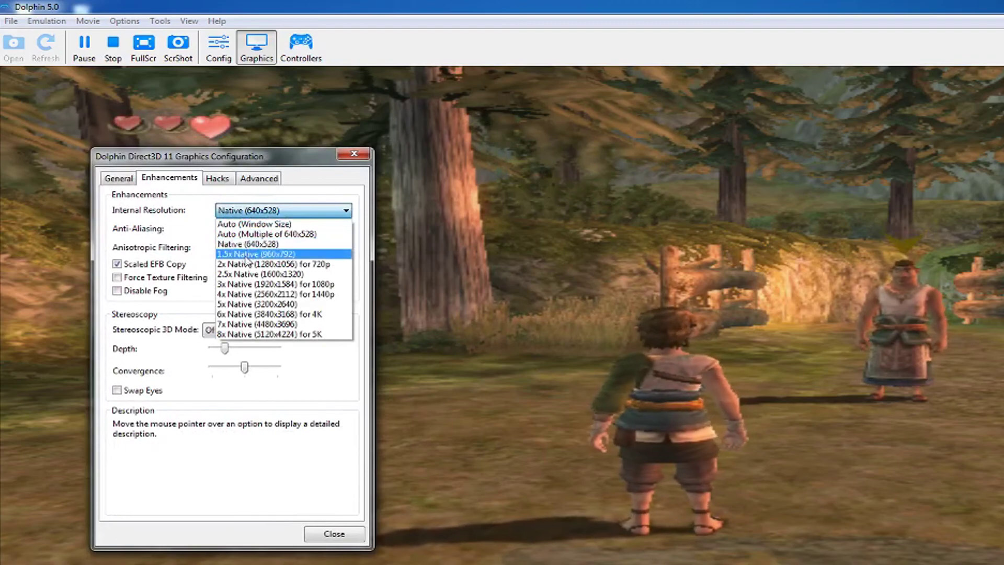
click(257, 284)
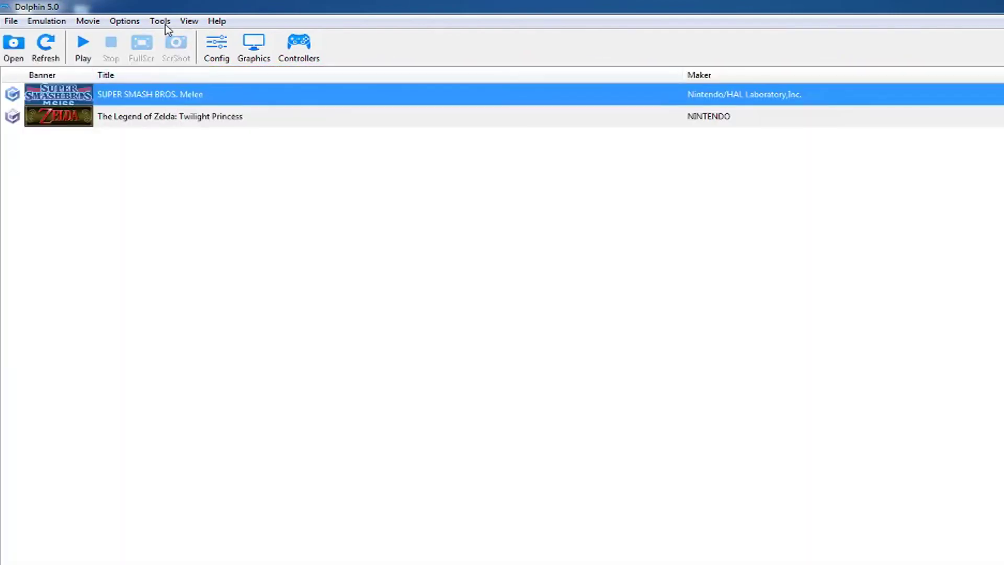
- Start NetPlay setup with the nickname theZone and Traversal Server as the connection type
click(160, 21)
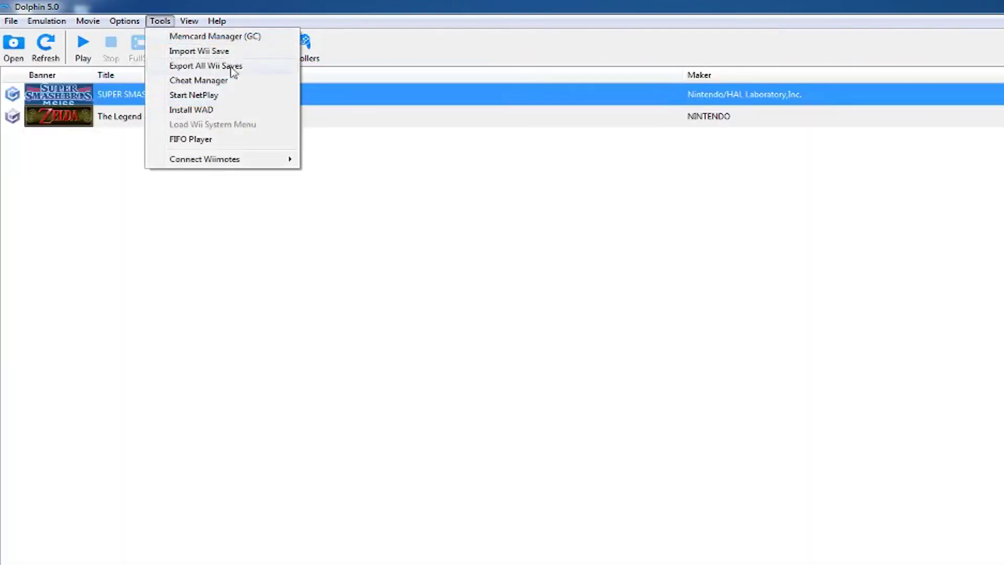
click(212, 94)
drag(667, 218, 542, 322)
drag(479, 372, 407, 381)
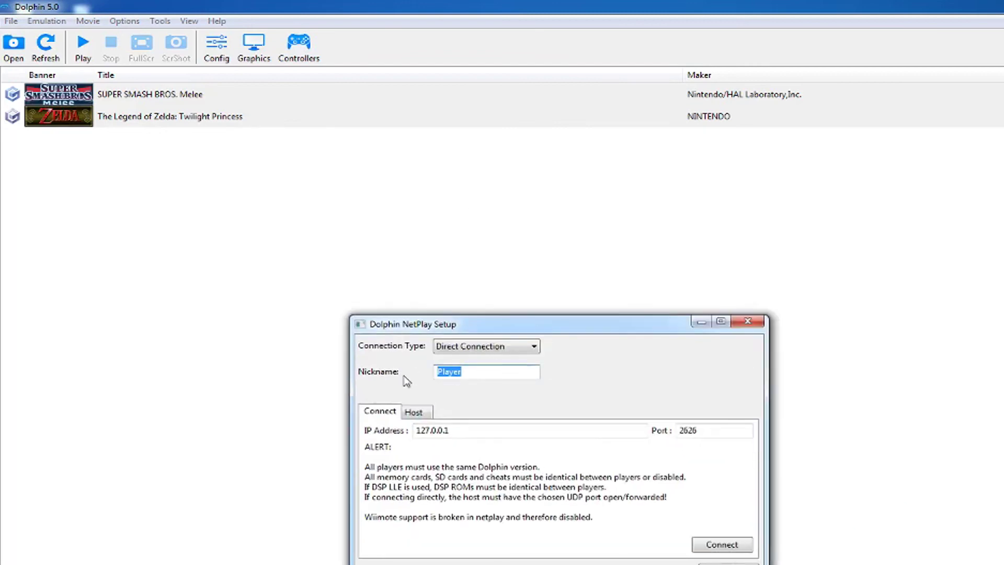
text(theZone)
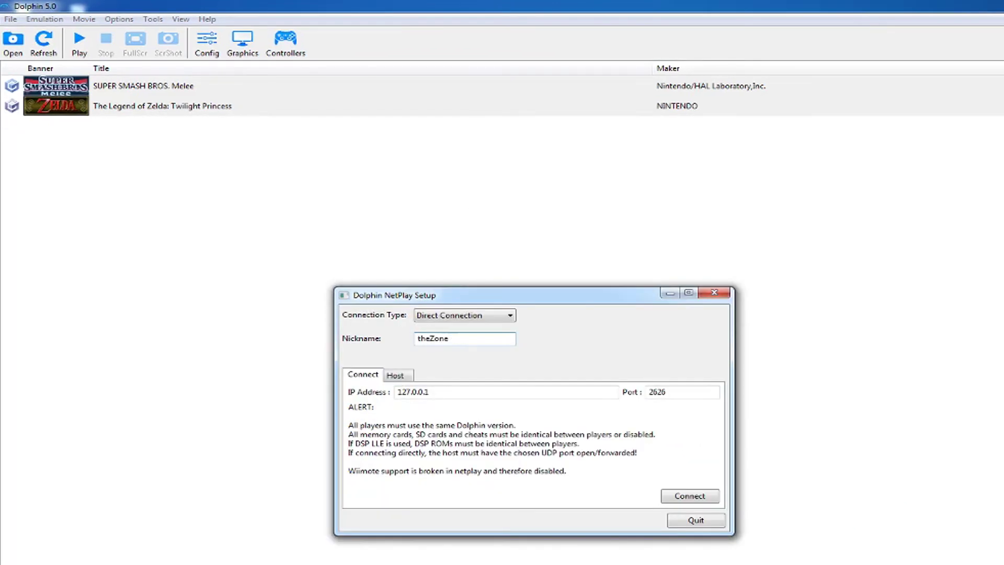
click(465, 315)
click(425, 337)
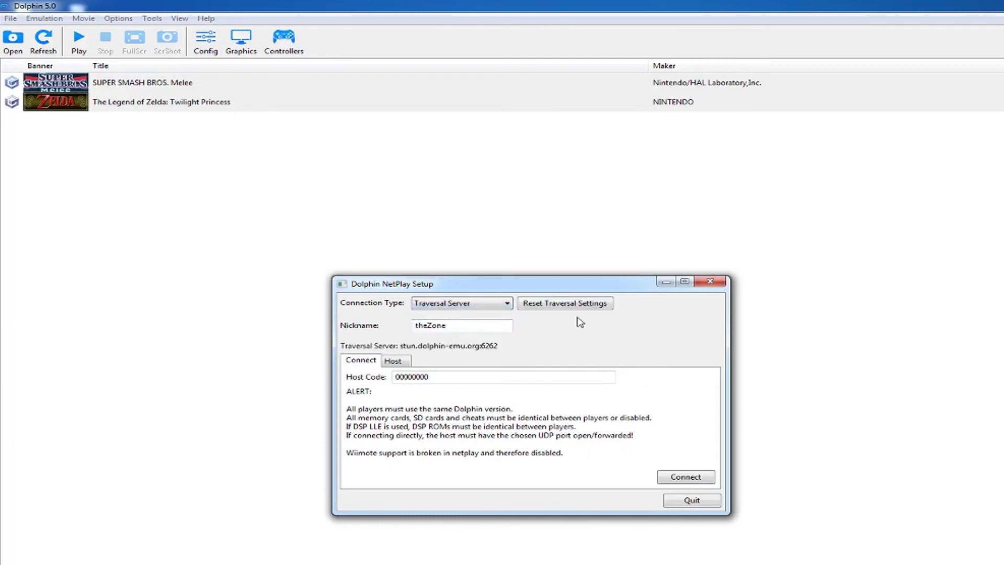
- Host a NetPlay session of SUPER SMASH BROS. Melee
click(402, 365)
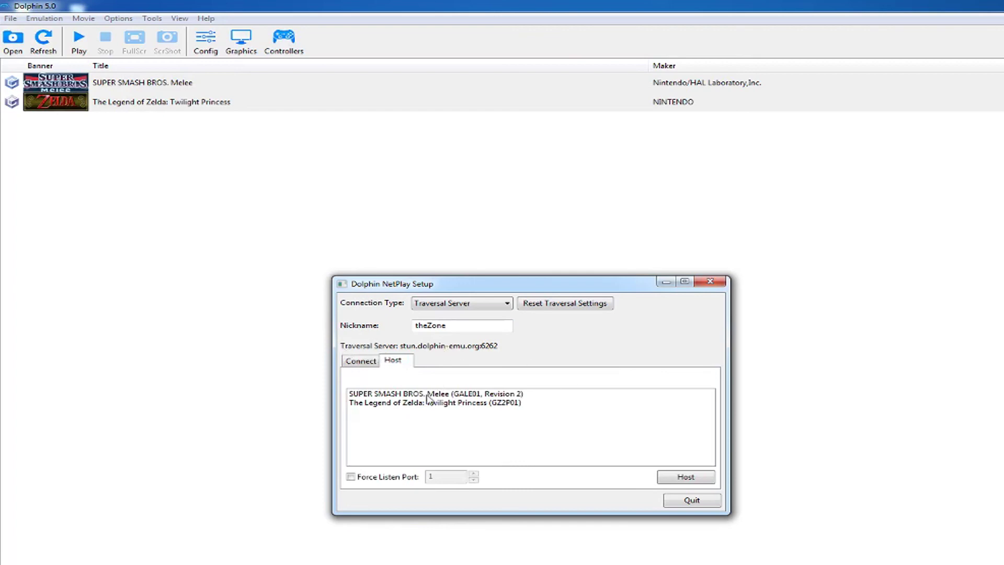
click(485, 395)
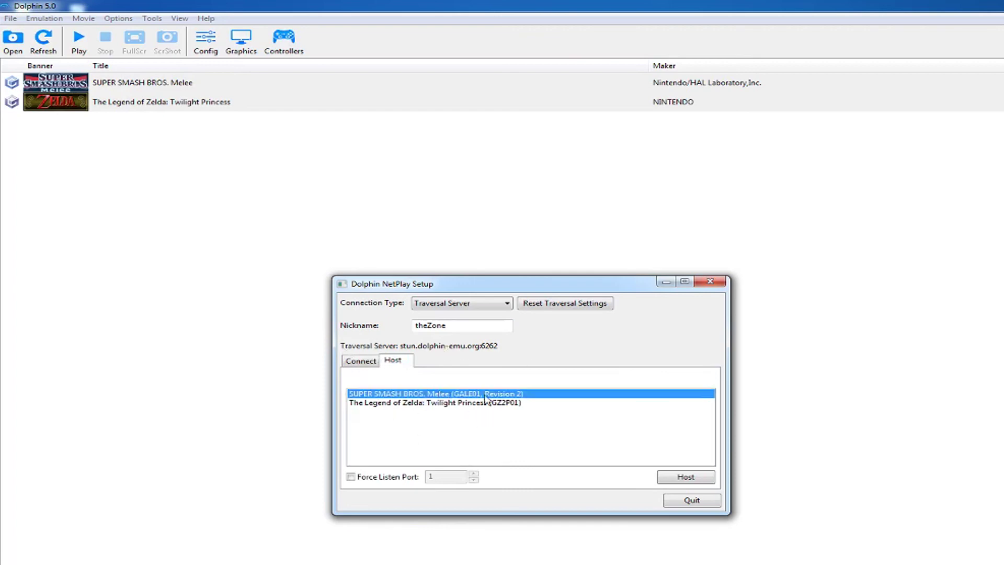
click(712, 480)
drag(614, 133, 329, 174)
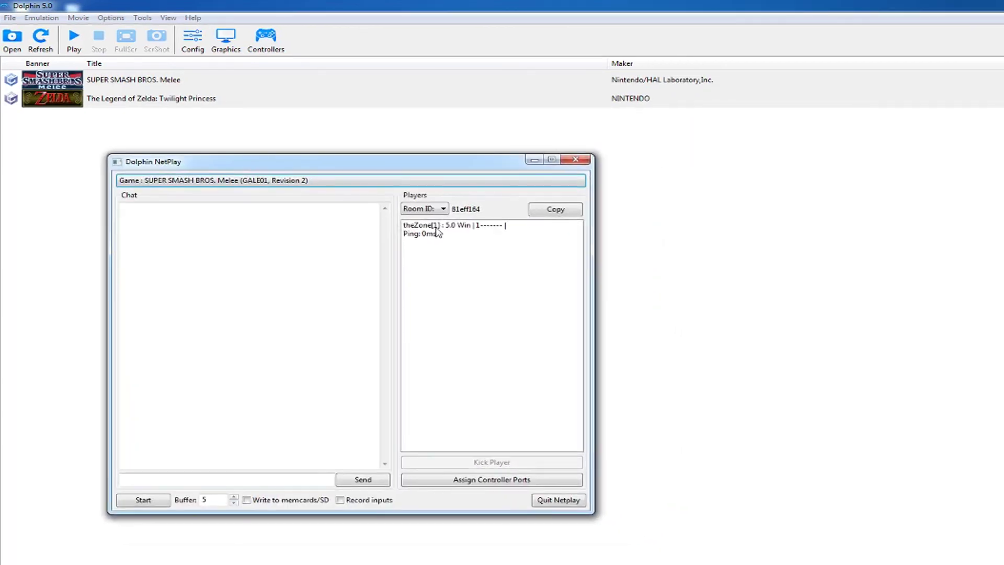
- Examine the NetPlay room's player list and its Room ID display options
click(437, 230)
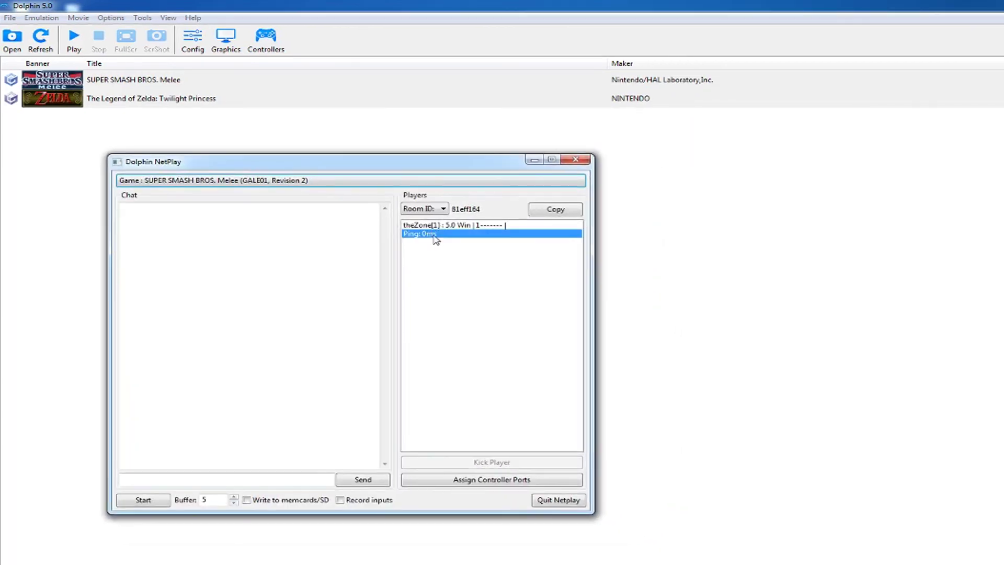
click(436, 210)
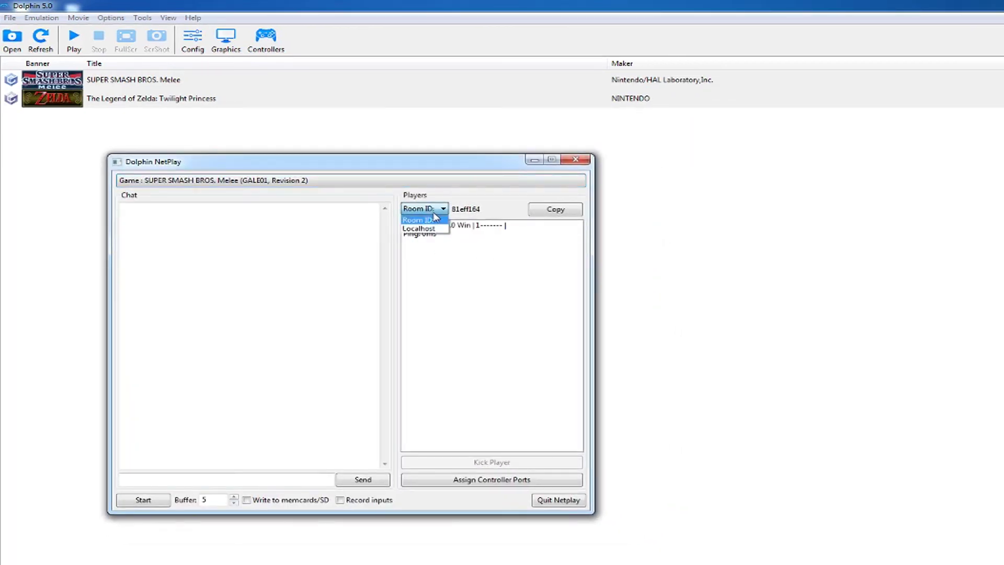
click(424, 220)
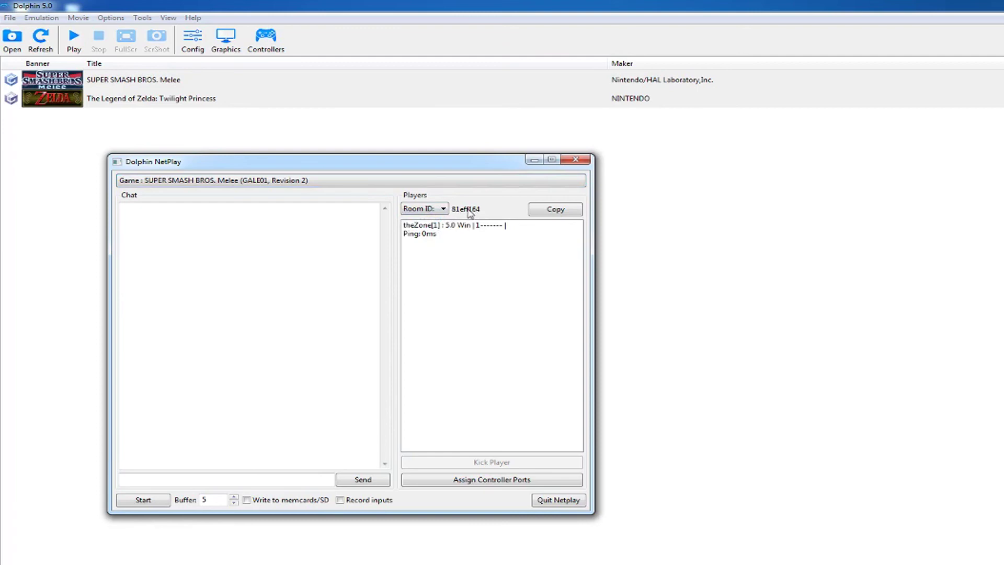